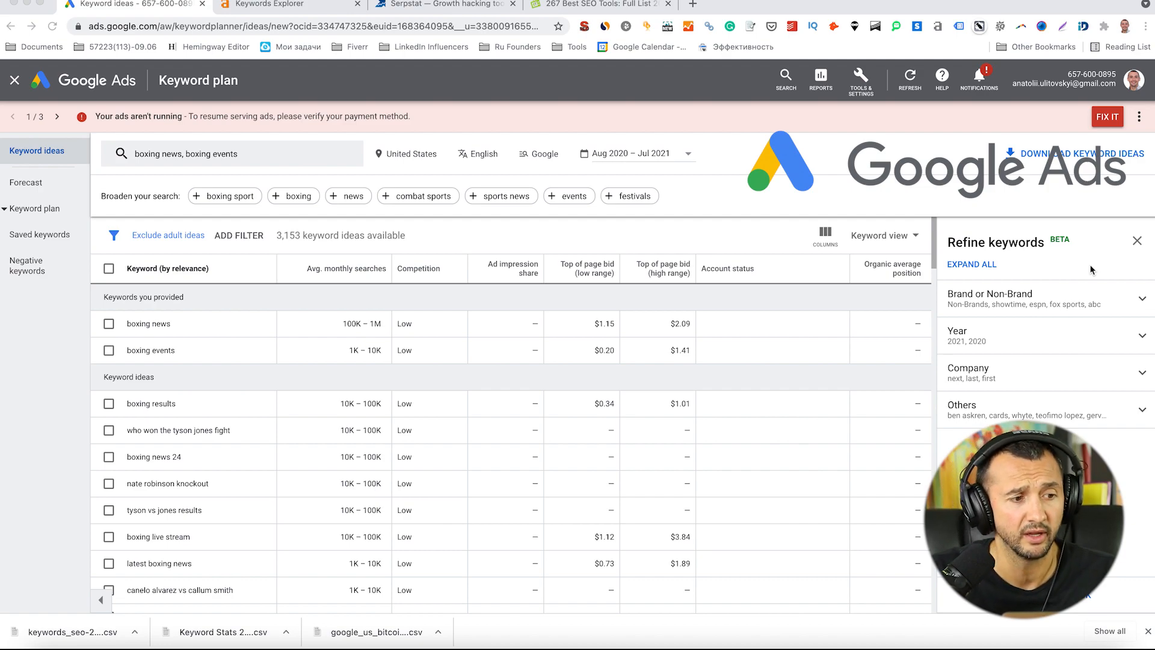
Check the planning tools and the available download formats for the boxing keyword ideas in Google Ads Keyword Planner
click(870, 90)
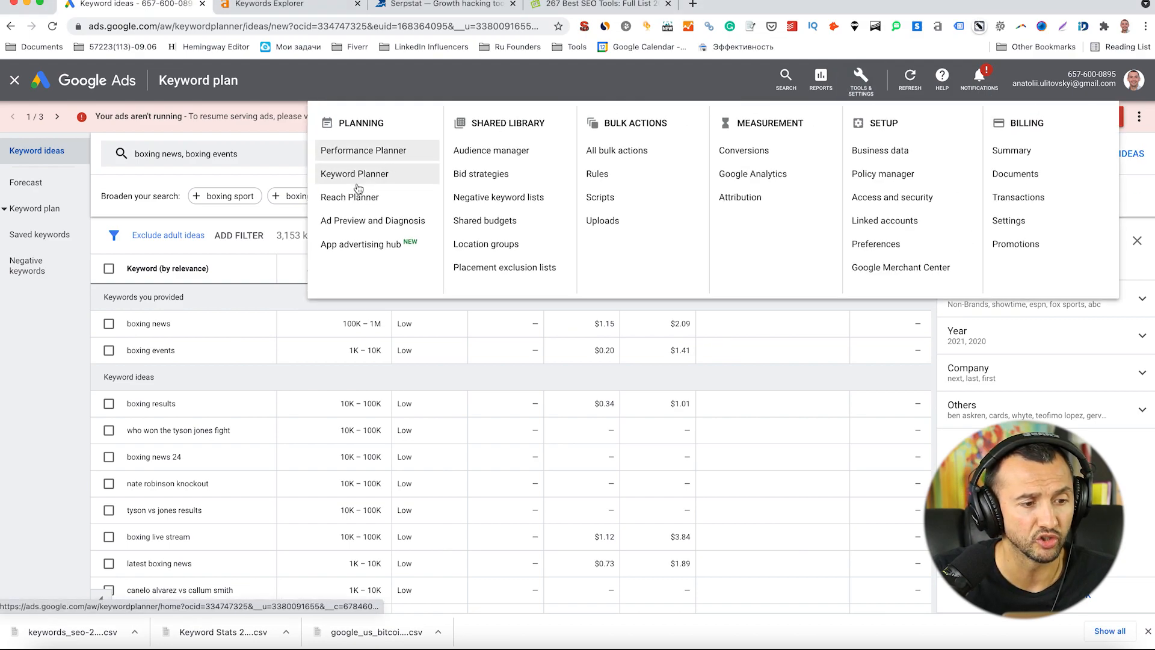
click(42, 397)
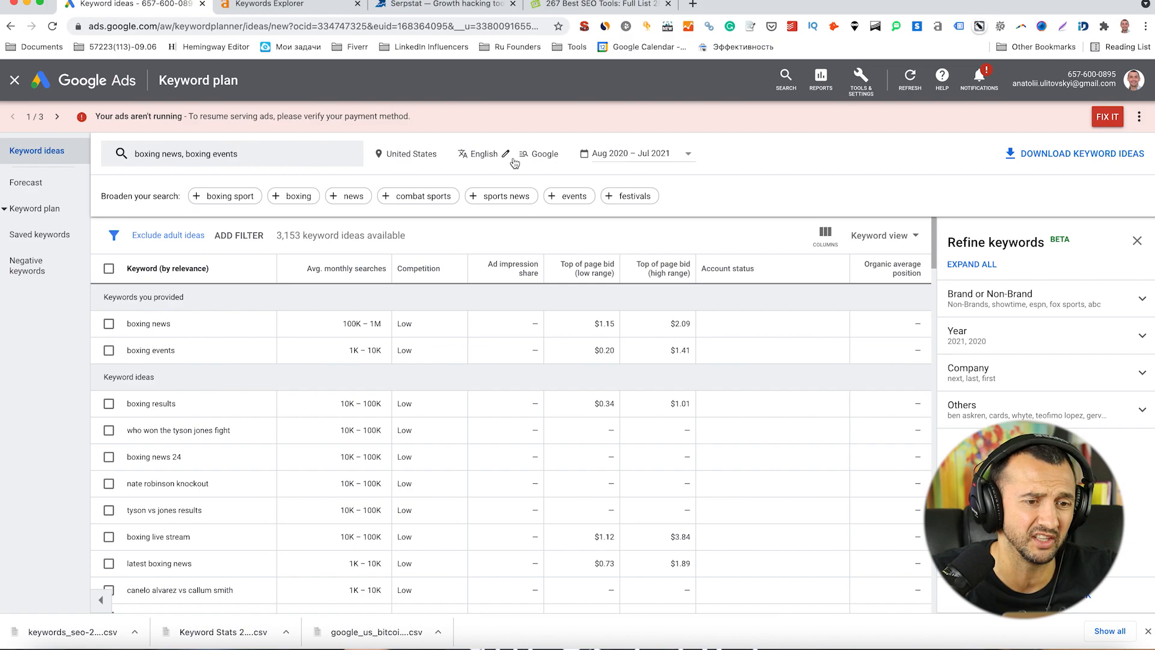
click(1098, 157)
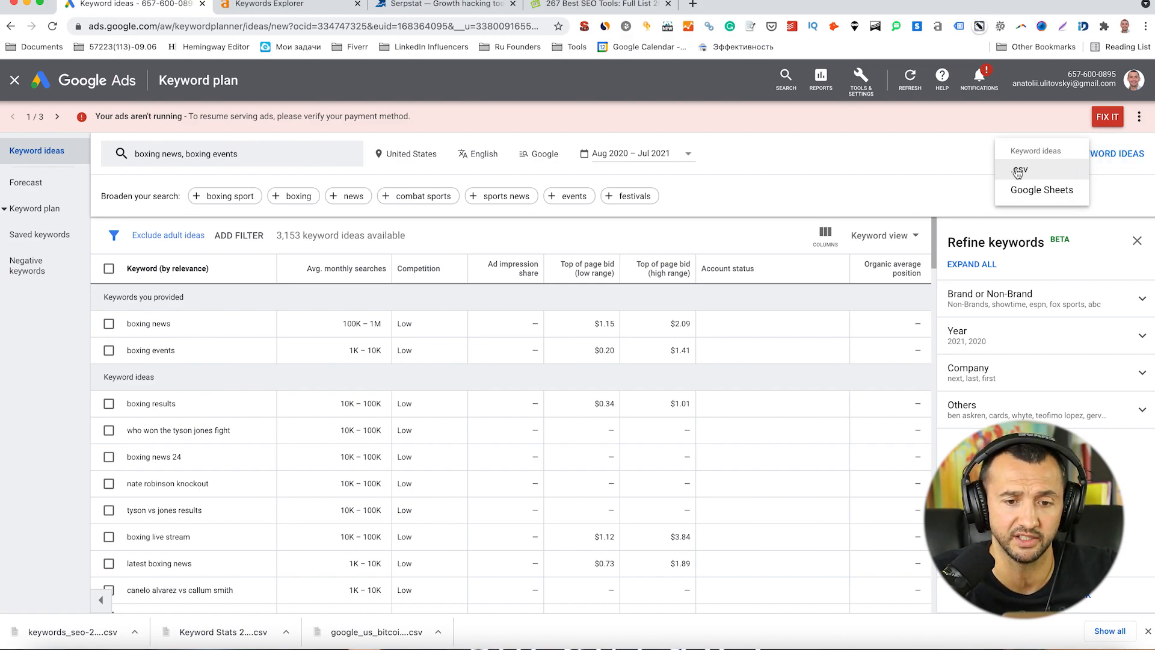
click(812, 190)
Switch to Ahrefs to review the "bitcoin invest" matching terms and CSV export options, and view Serpstat's latest reports
click(292, 8)
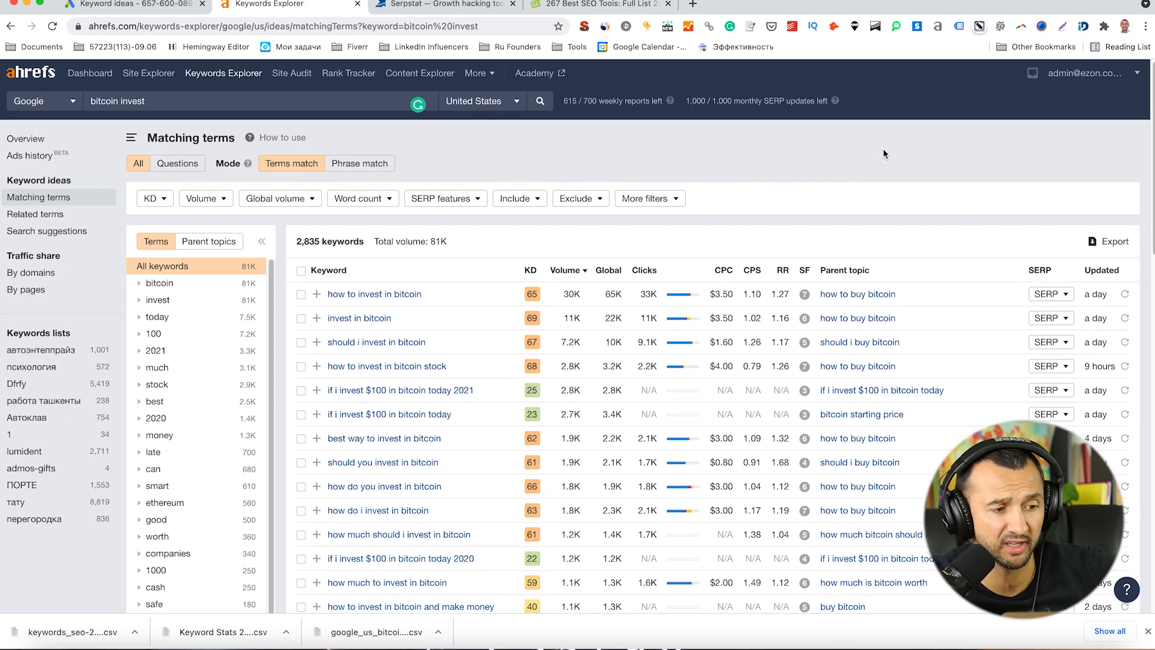
scroll(883, 153, down, 20)
scroll(883, 153, up, 20)
scroll(884, 154, up, 5)
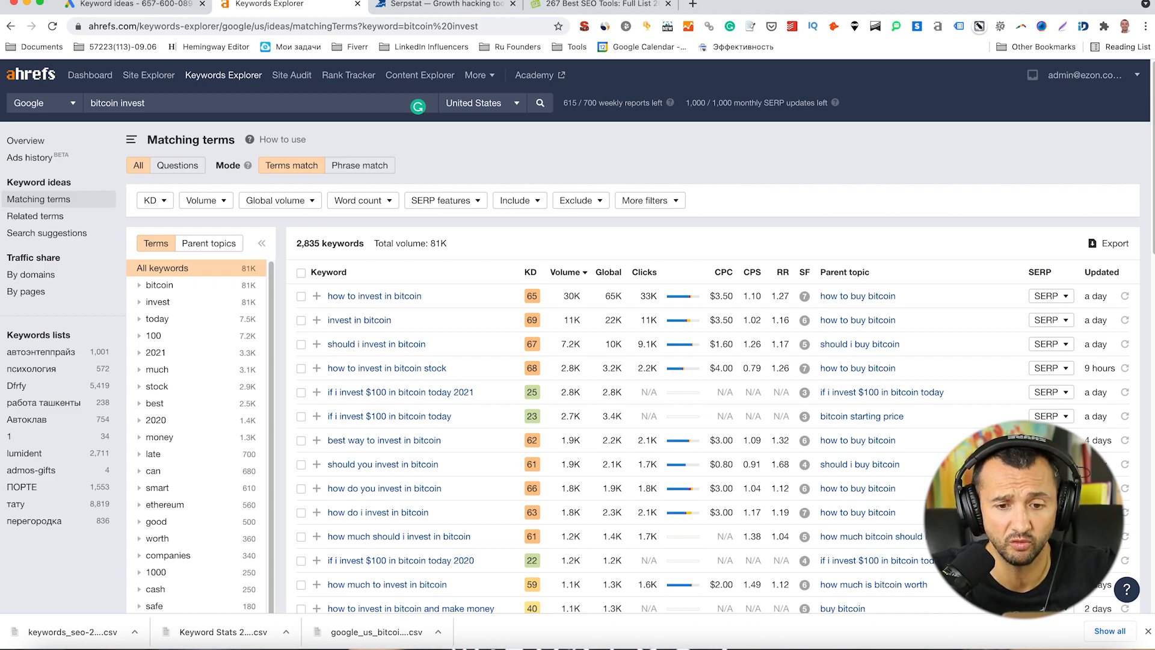
click(1111, 244)
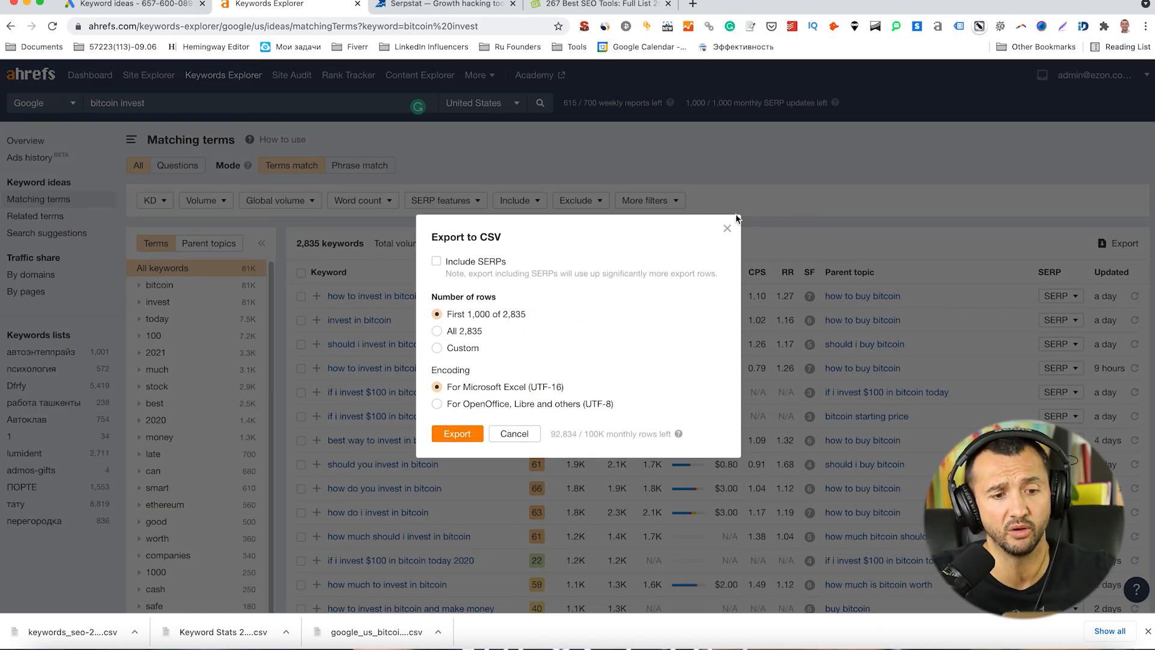
click(728, 229)
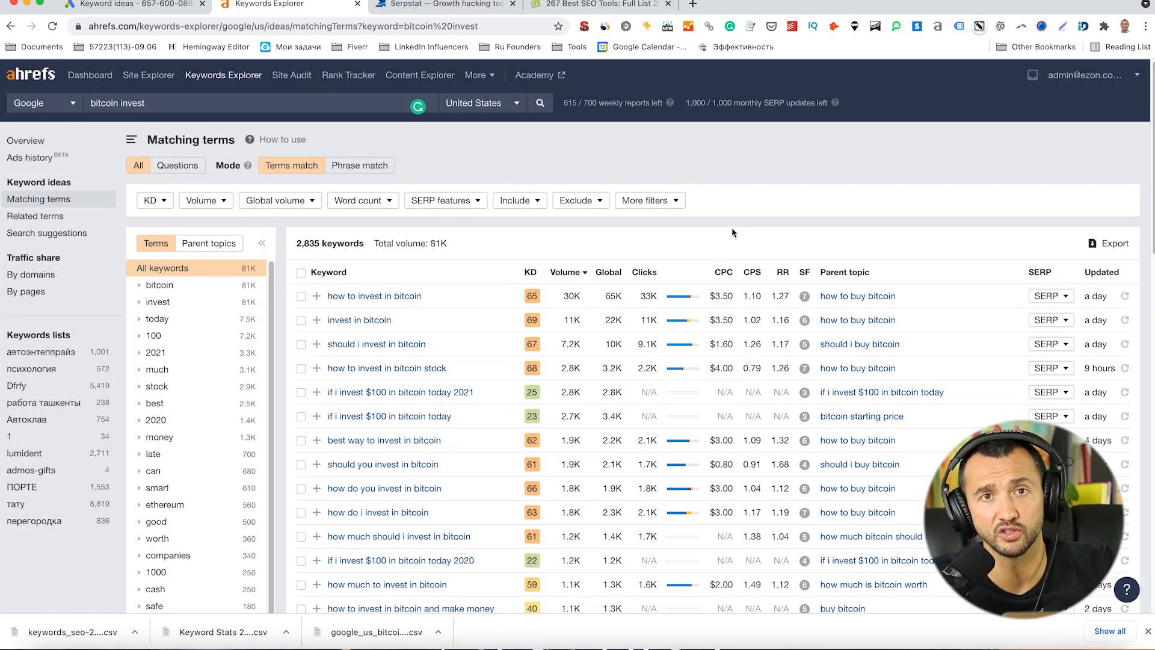
click(448, 5)
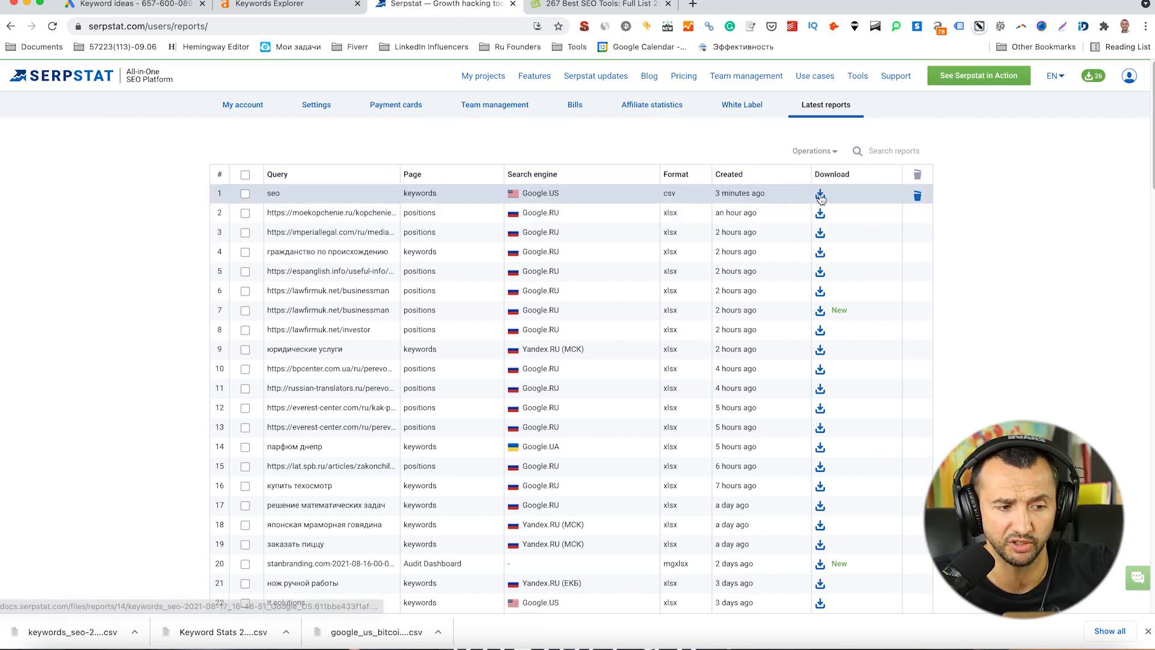
Switch to the SEOTools tool list, filter it by Keyword Research, and browse the matching tools
click(586, 11)
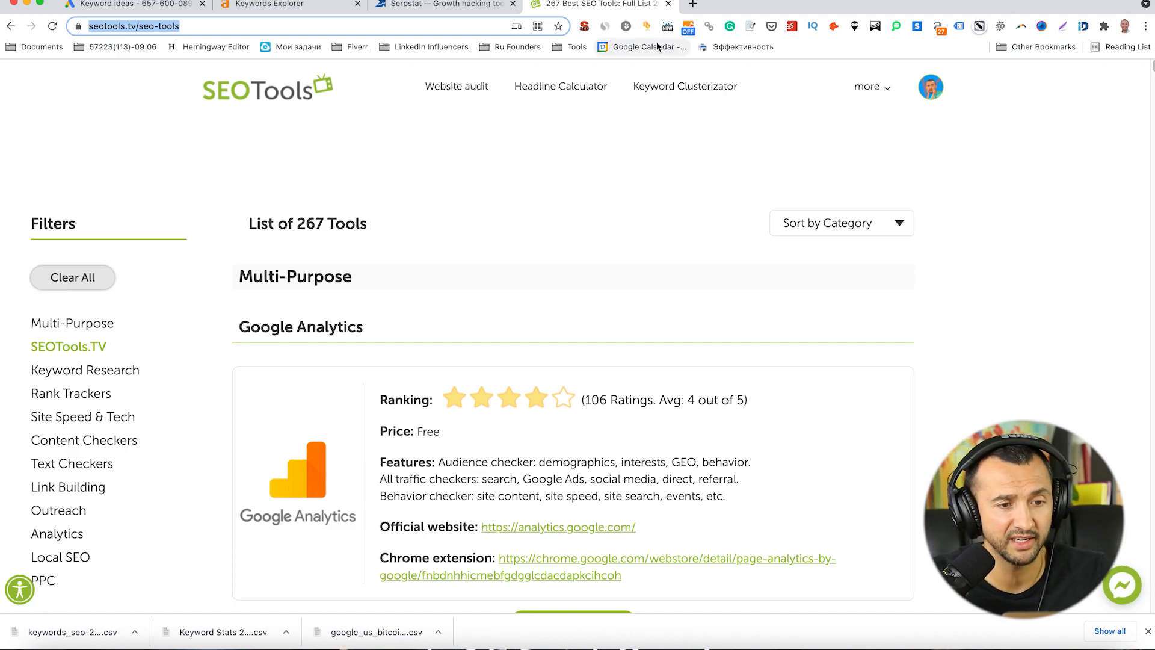
click(697, 90)
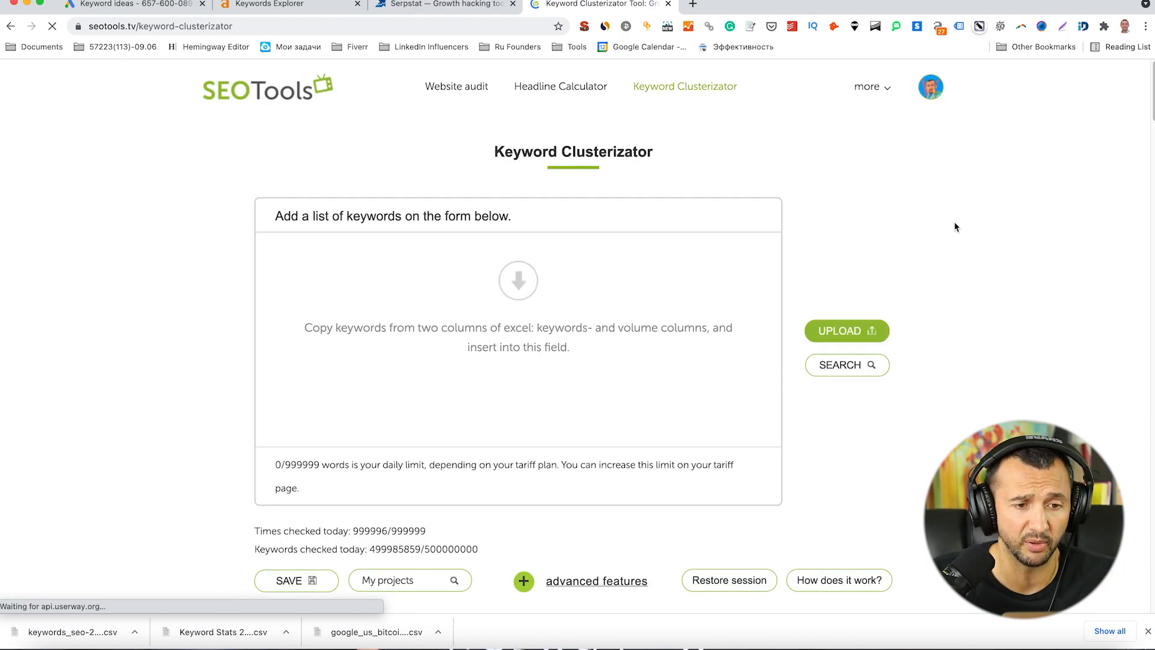
click(10, 26)
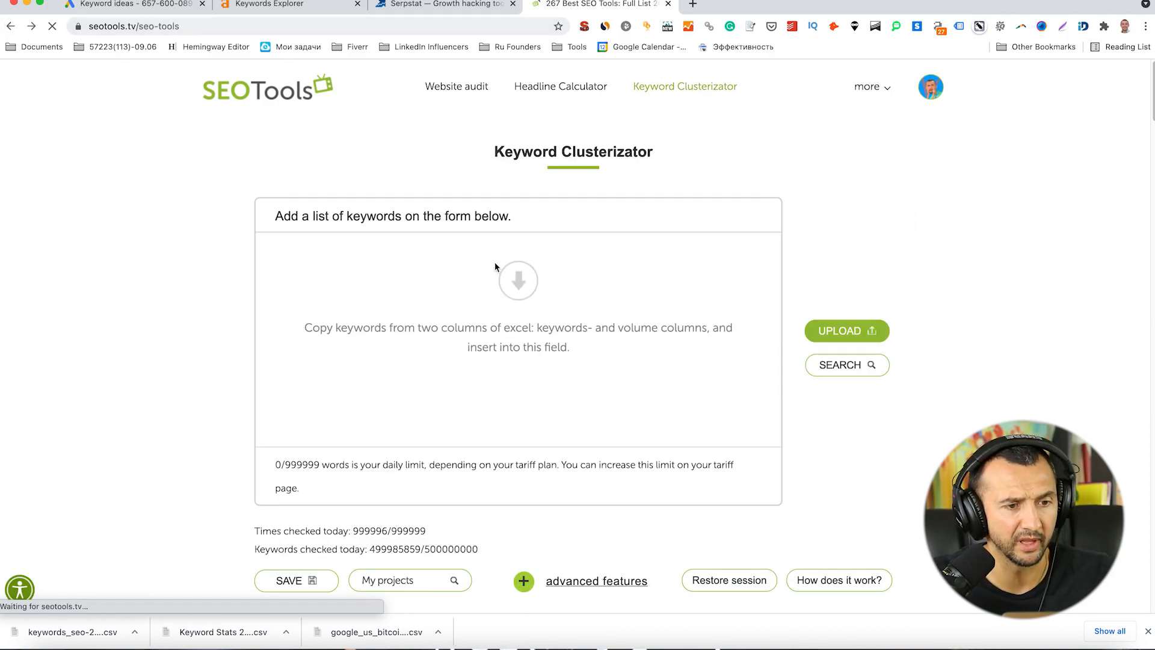
scroll(930, 288, down, 3)
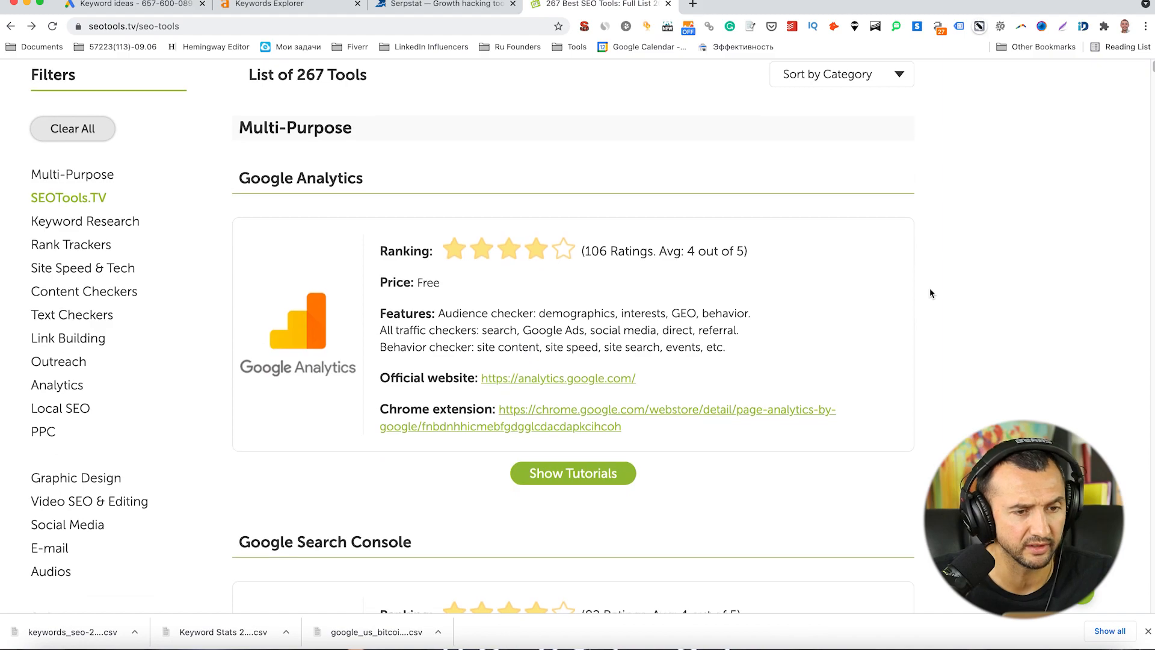
scroll(930, 293, up, 1)
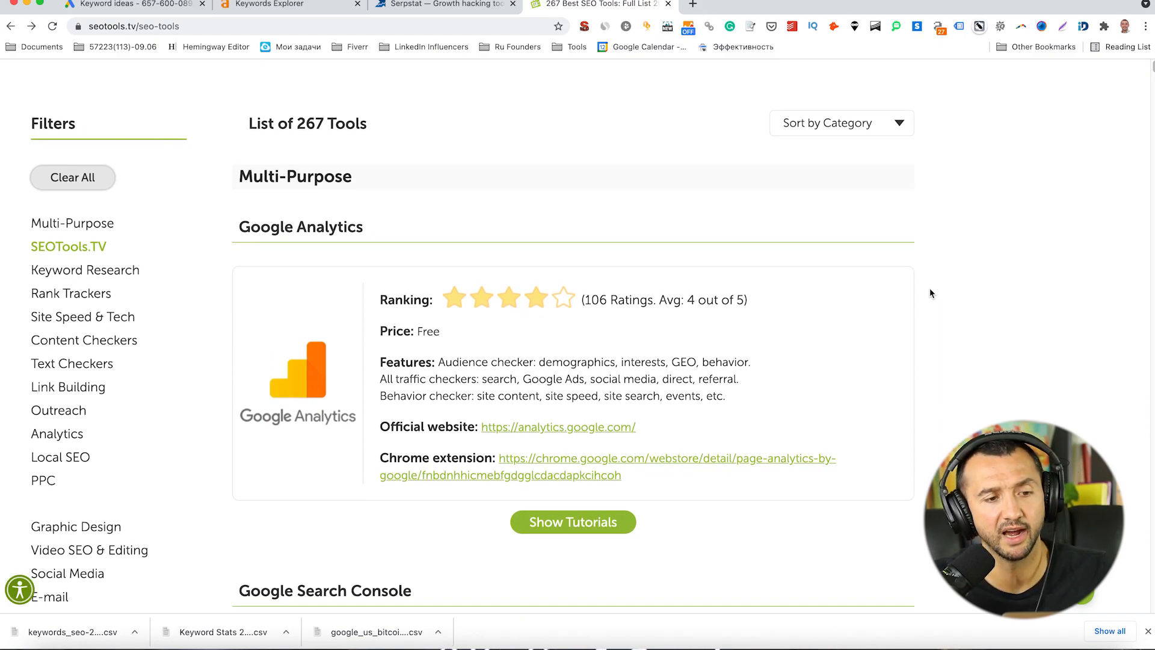
click(115, 272)
scroll(880, 328, down, 20)
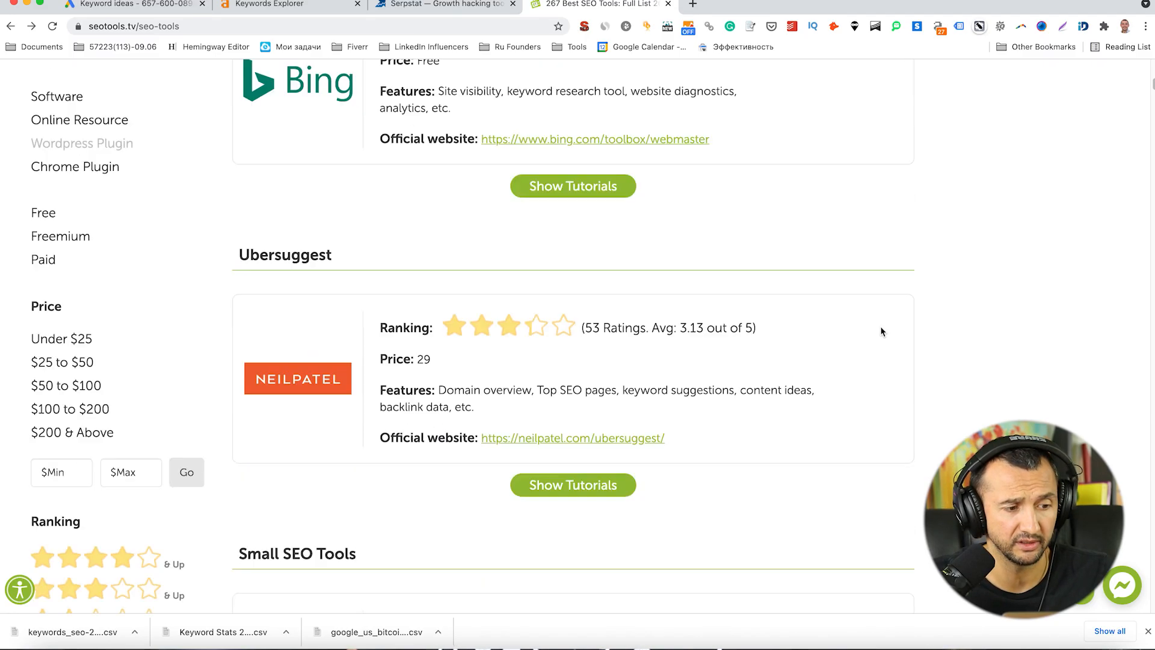
scroll(882, 331, up, 20)
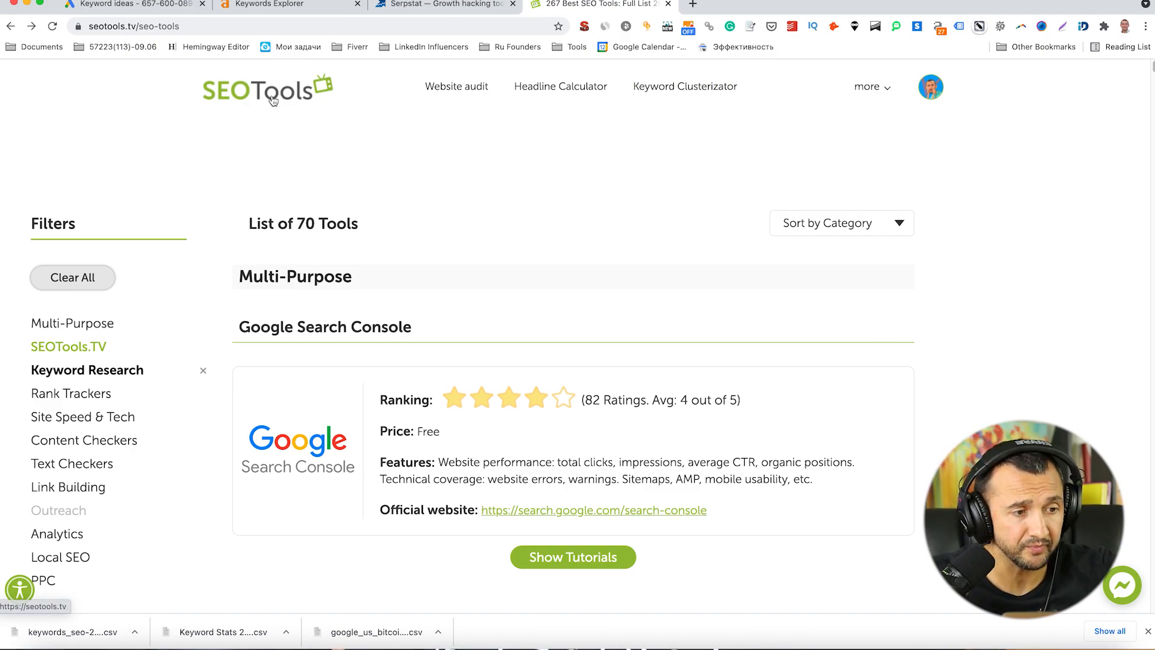
Go to the SEOTools home page and open the Keyword Clusterizator from its list of free tools
click(317, 95)
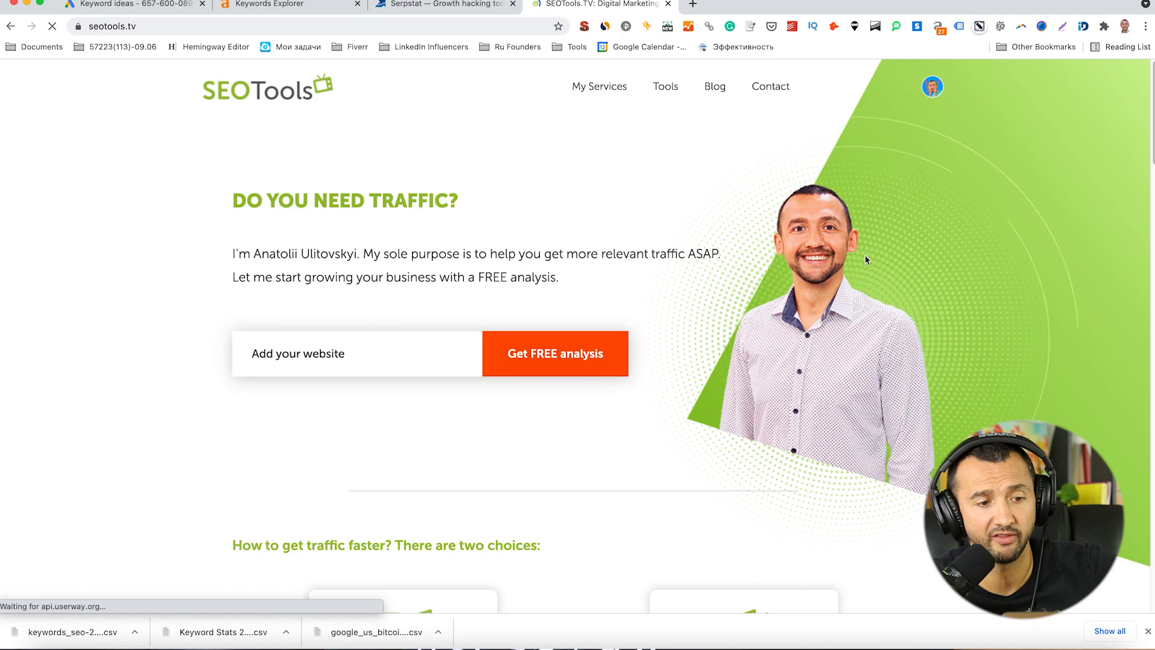
click(670, 89)
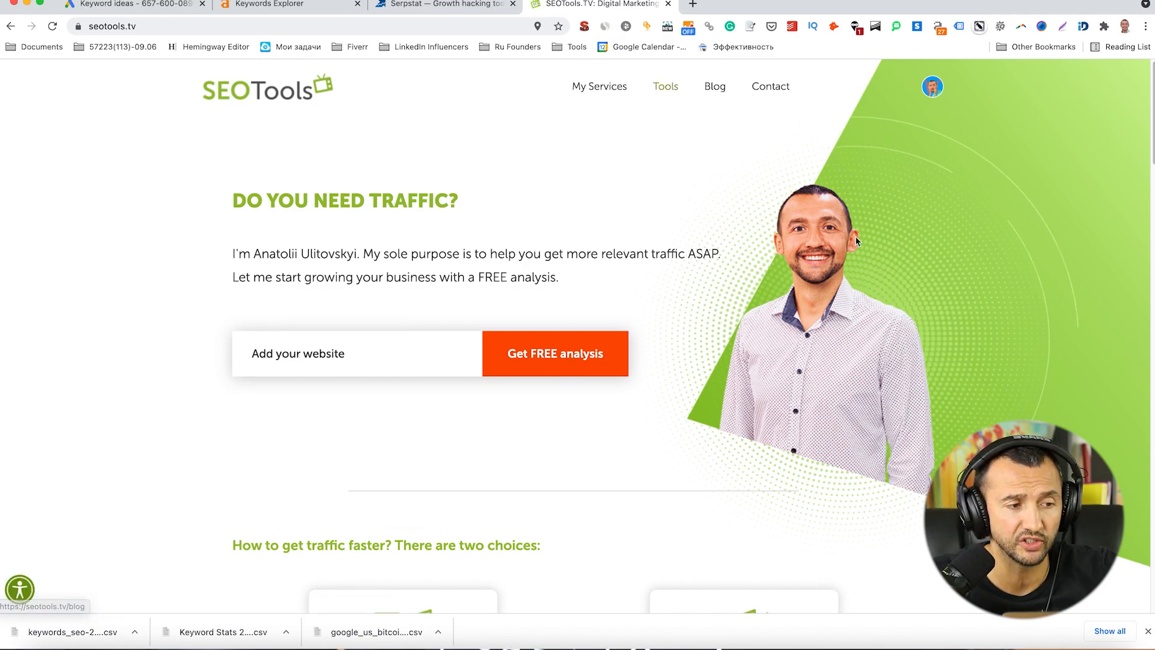
scroll(679, 247, down, 15)
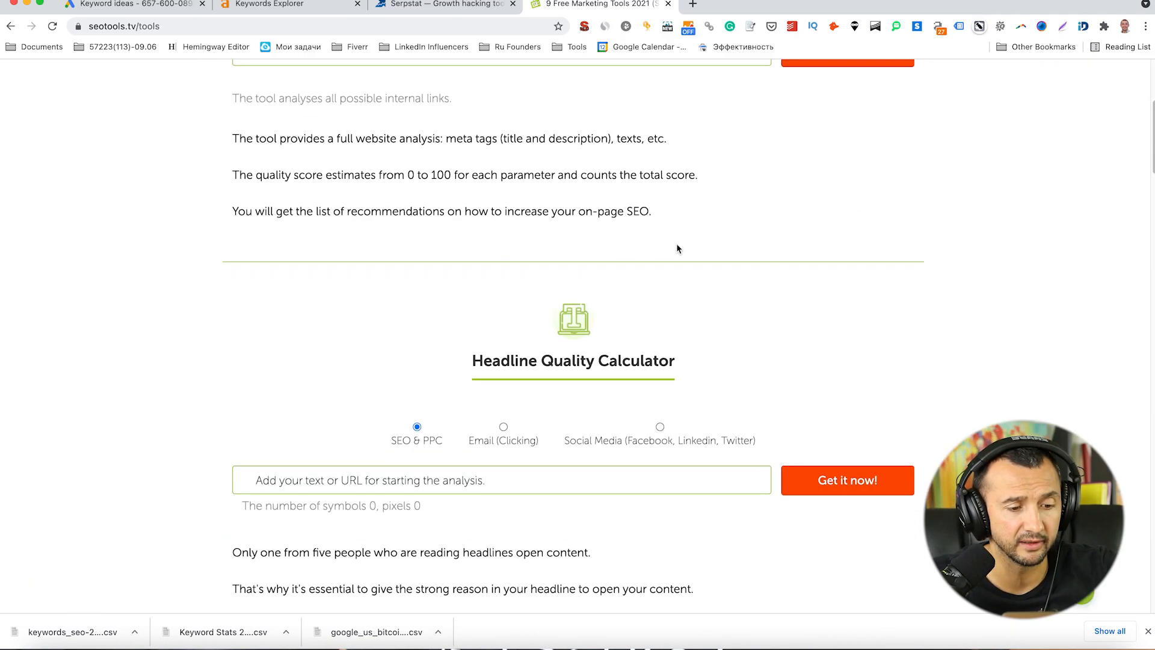
click(647, 215)
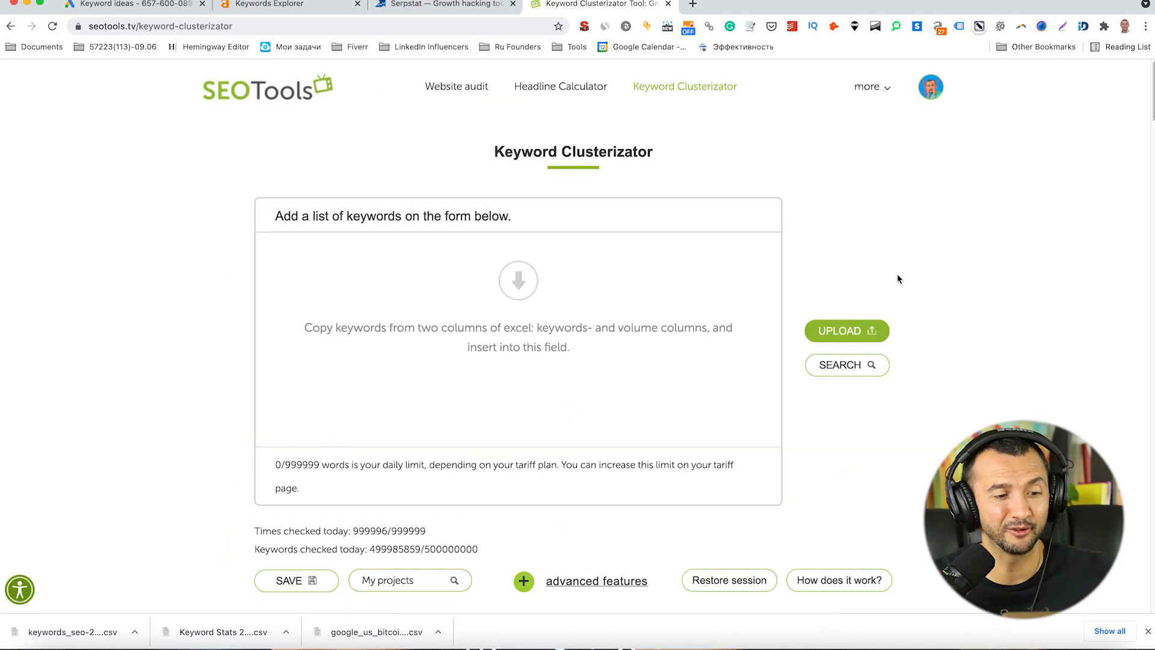
Upload the google_us_bitcoin-invest CSV file from Downloads to the Keyword Clusterizator and dismiss the deleted-rows notice
click(860, 334)
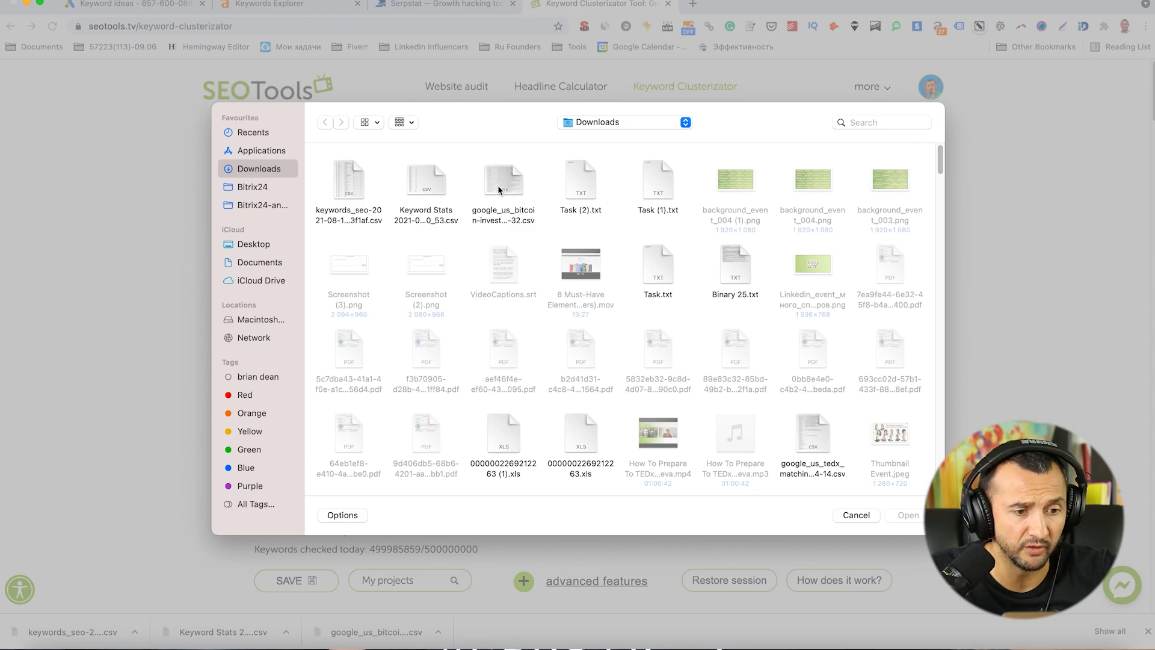
double_click(498, 190)
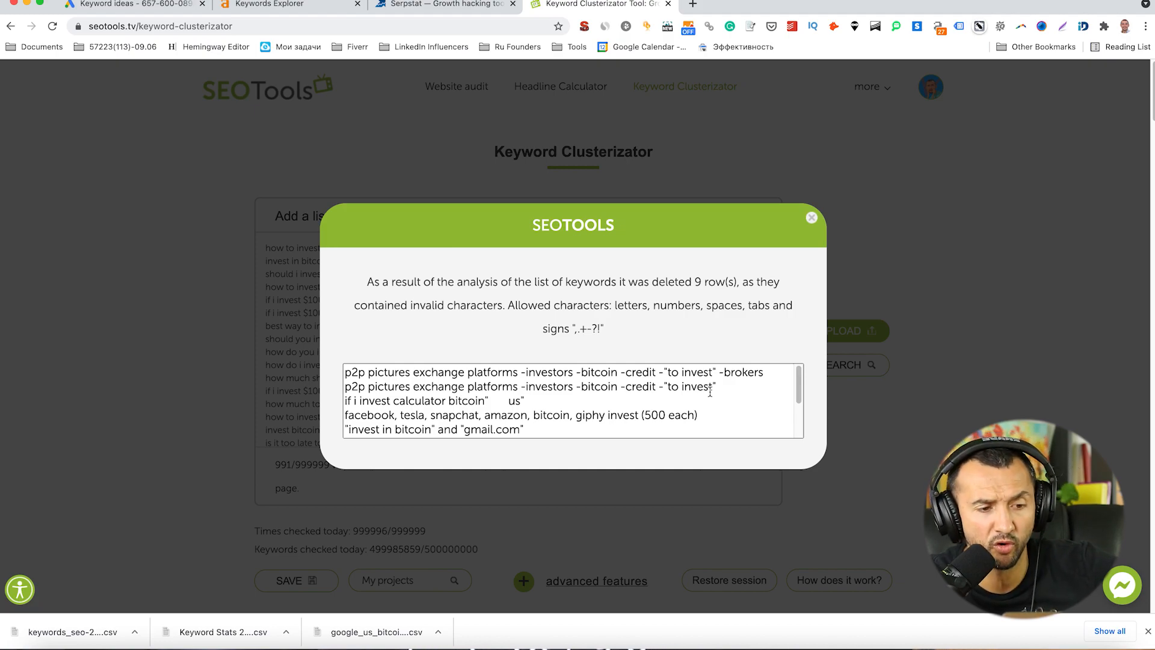
scroll(722, 349, down, 2)
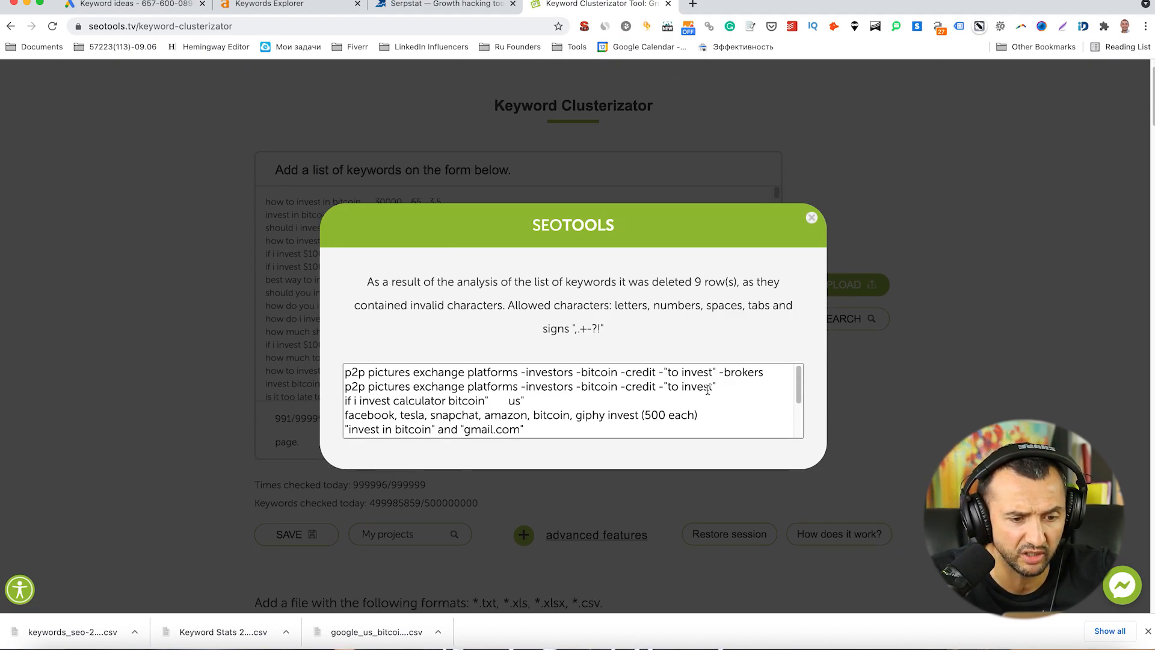
scroll(708, 390, down, 8)
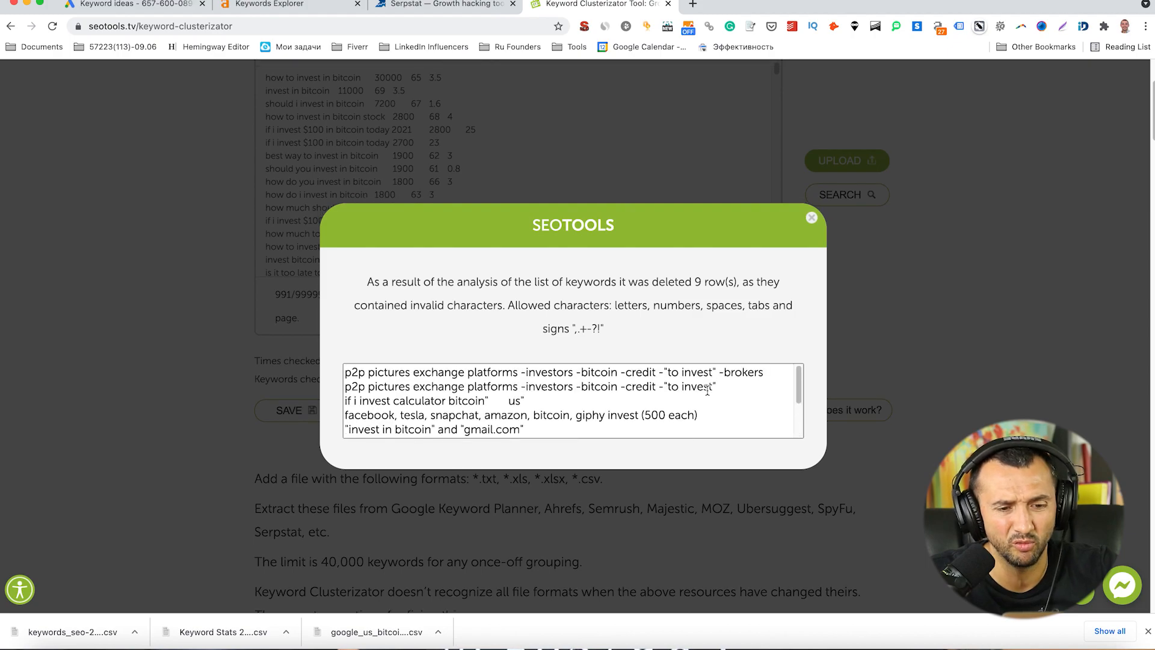
click(812, 218)
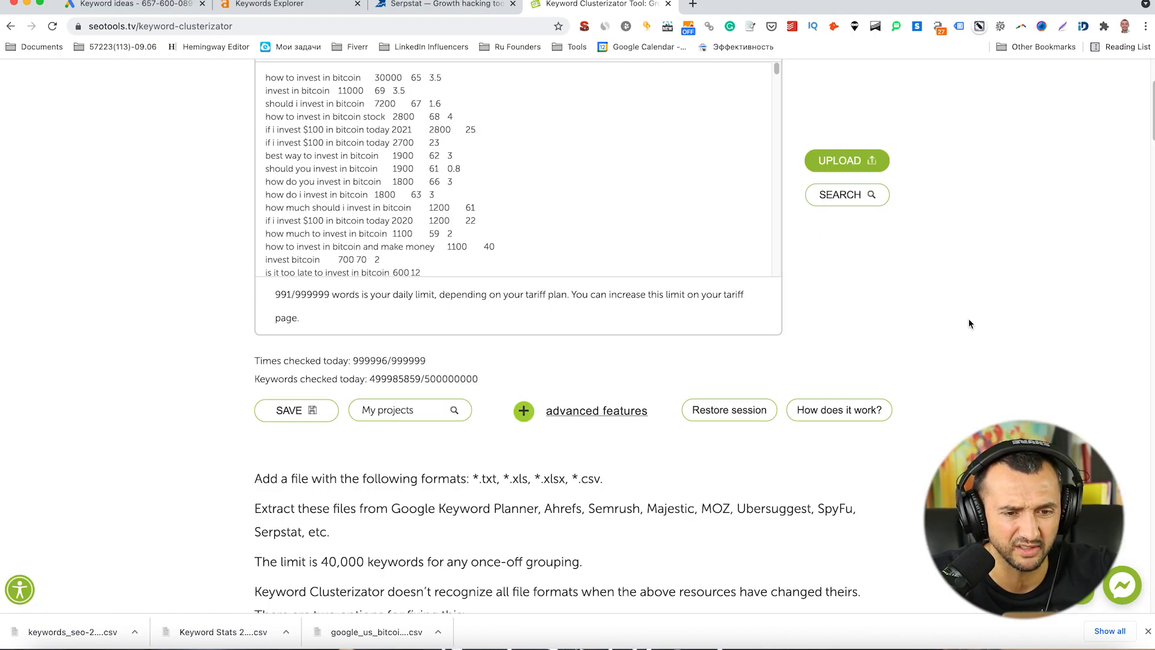
Check the uploaded bitcoin keyword list and run the search to group the keywords into clusters
scroll(968, 324, up, 5)
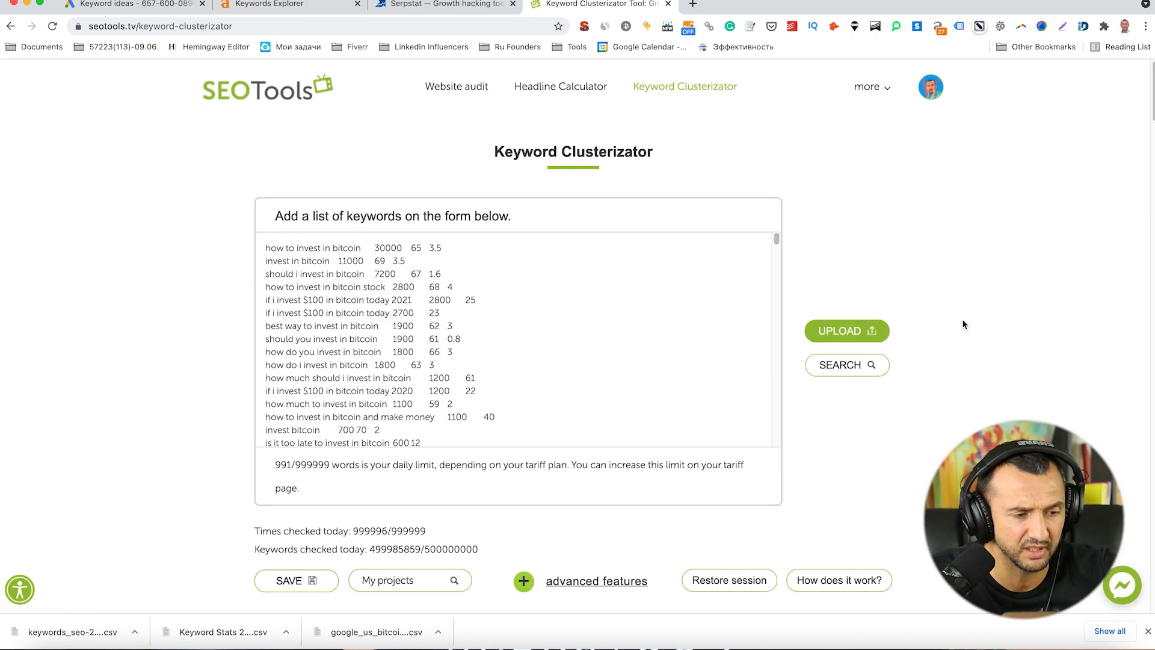
scroll(962, 367, down, 5)
scroll(958, 397, up, 5)
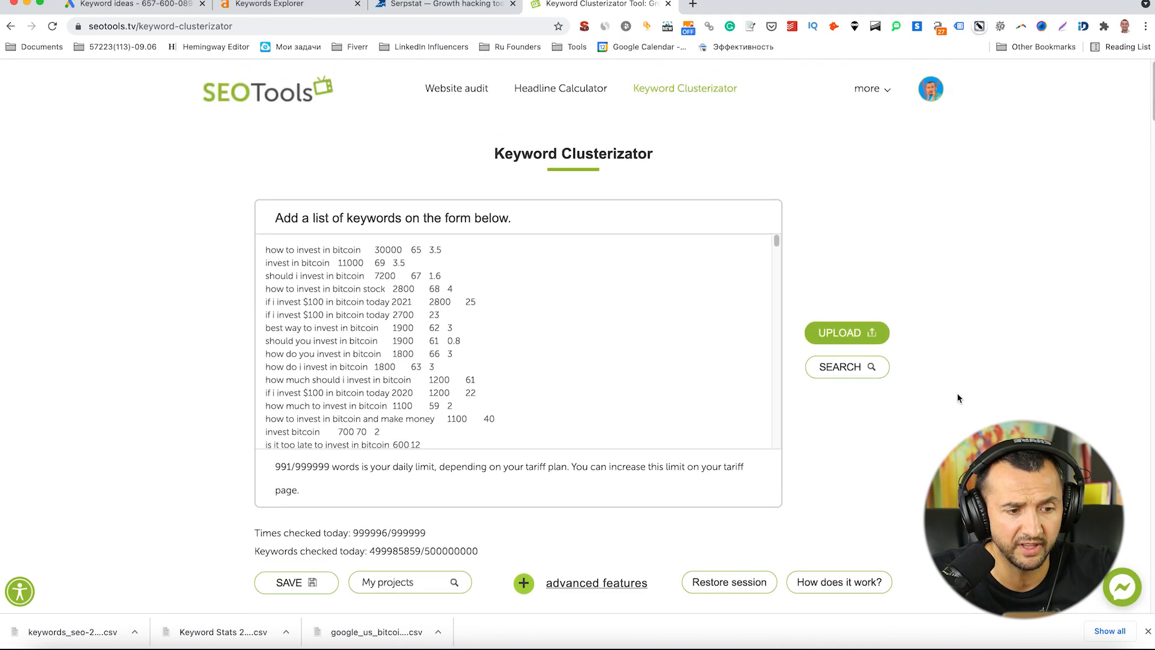
click(849, 367)
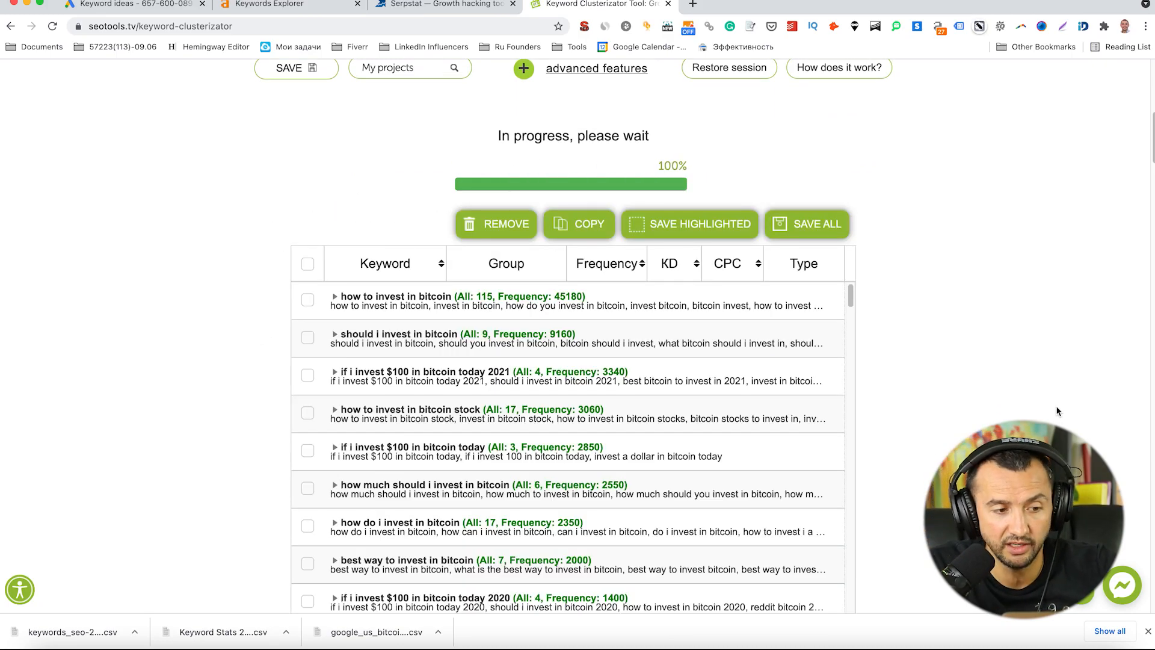
scroll(1058, 411, down, 3)
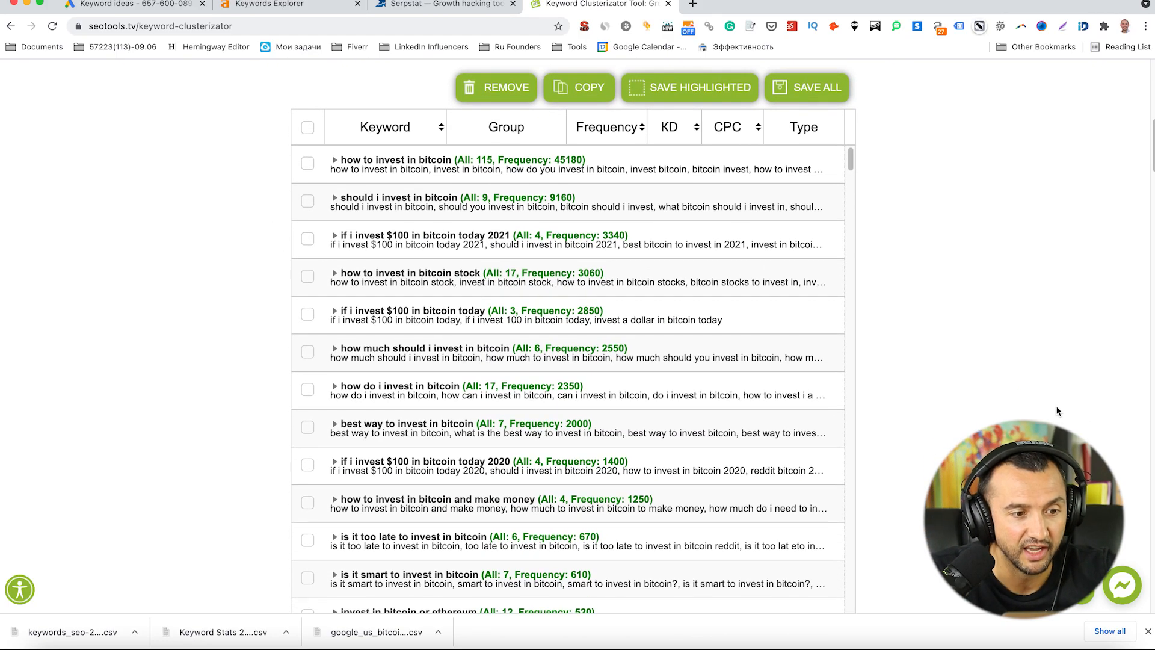
scroll(1058, 411, down, 1)
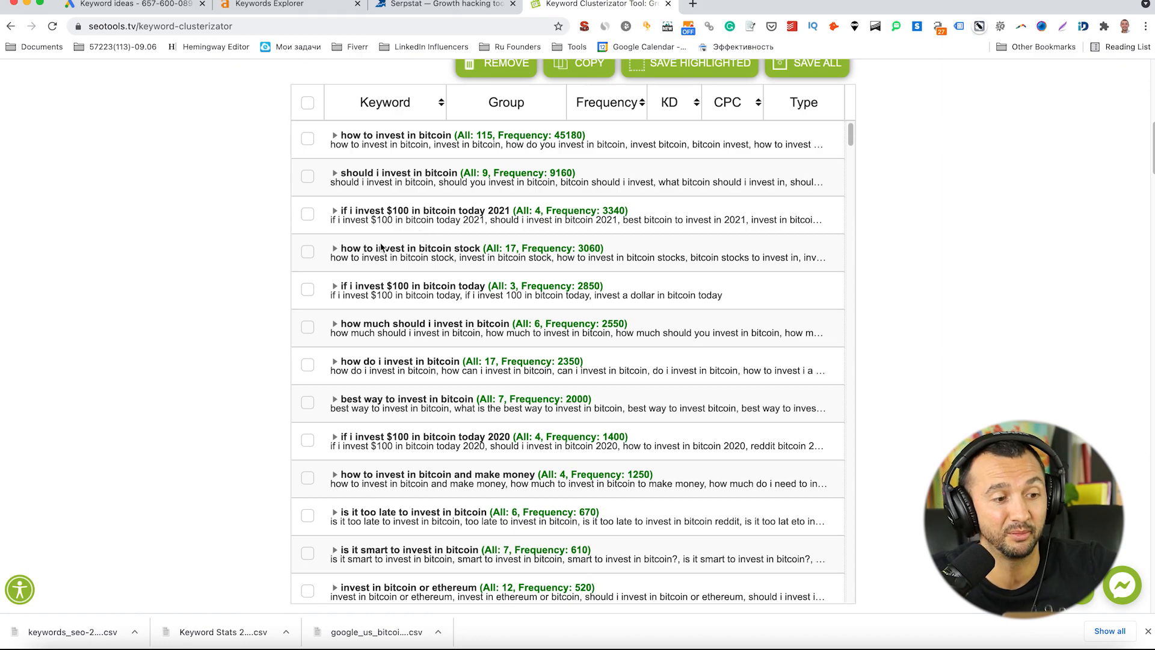
Expand the "how to invest in bitcoin" group and examine its keywords with their frequency, KD, CPC and type
click(335, 136)
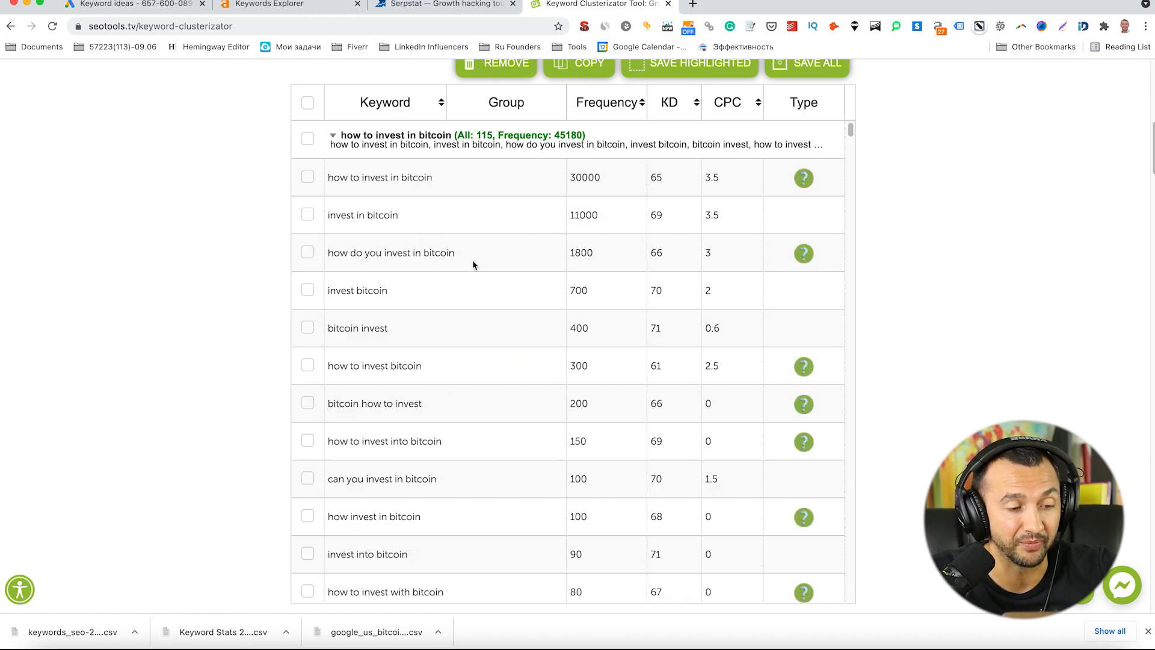
scroll(473, 265, down, 3)
scroll(473, 265, down, 4)
scroll(474, 265, up, 15)
scroll(473, 261, down, 1)
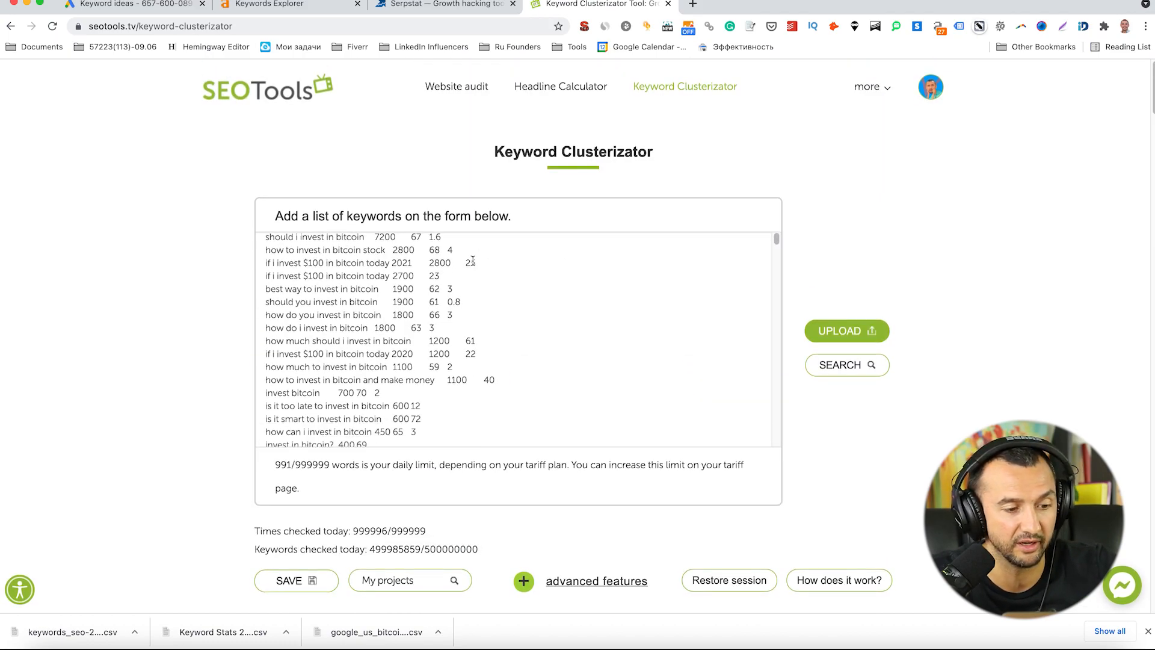
scroll(473, 261, down, 5)
scroll(867, 428, down, 10)
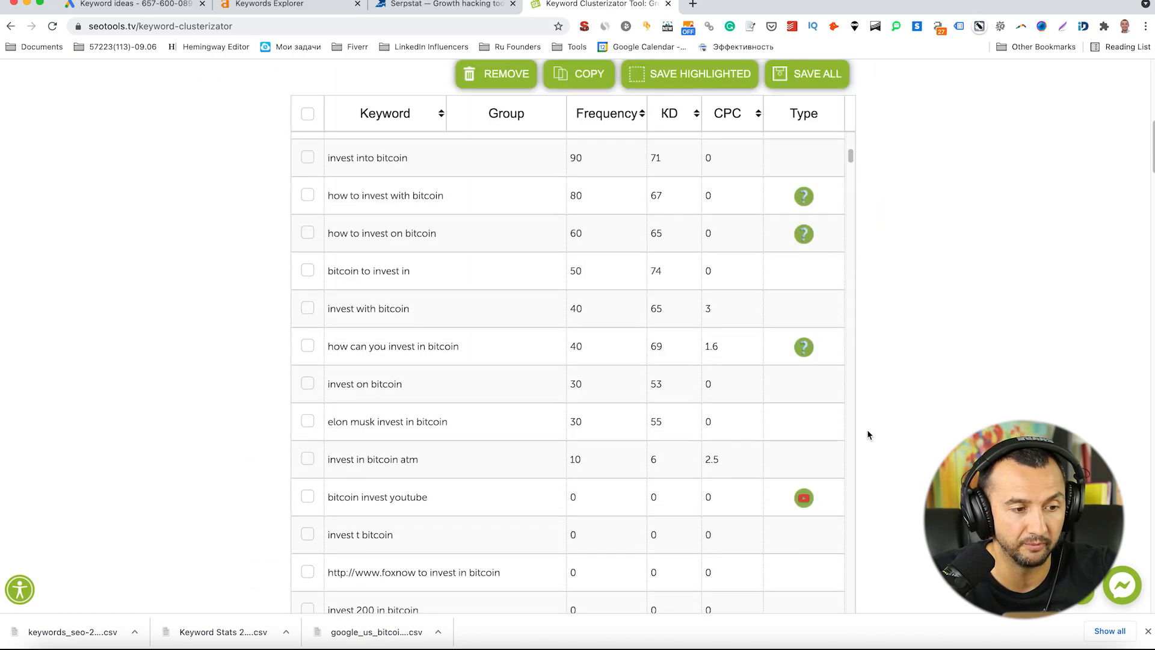
Remove the keywords "invest bitcoin" and "bitcoin invest" from the "how to invest in bitcoin" group and collapse the group
scroll(325, 158, up, 7)
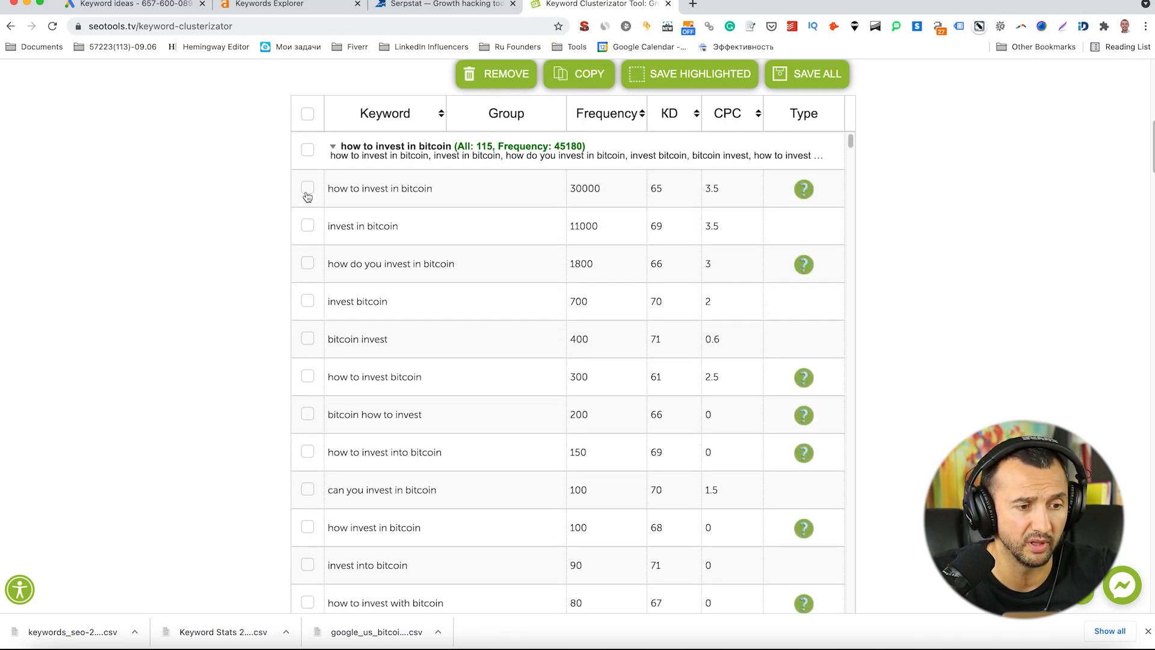
click(307, 302)
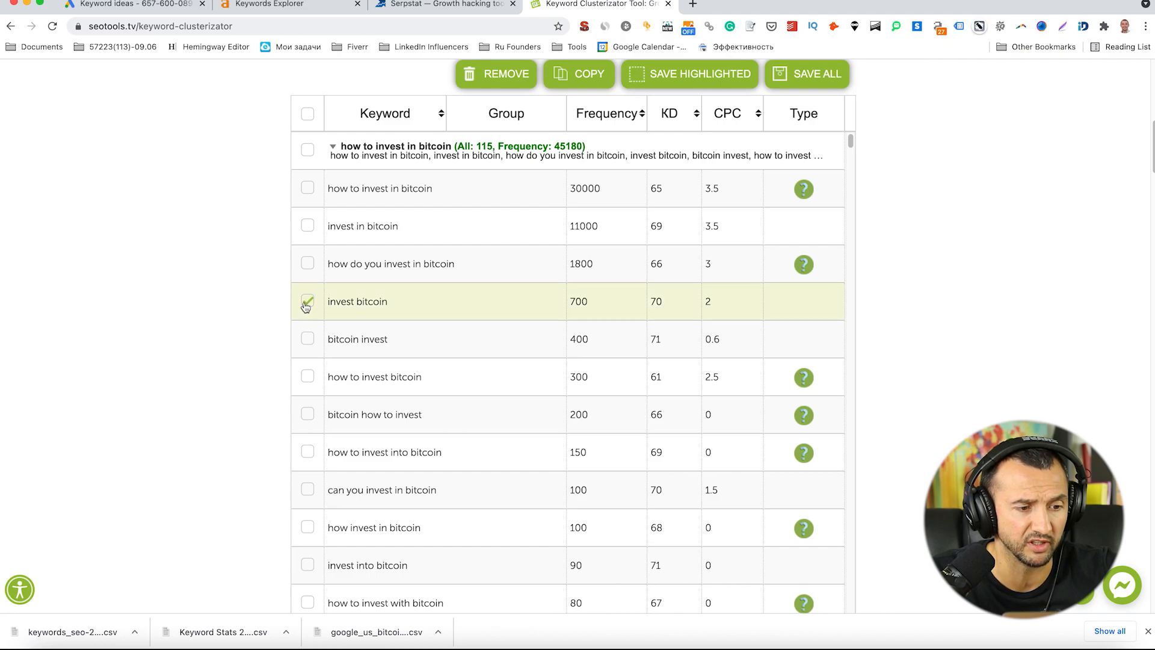
click(306, 345)
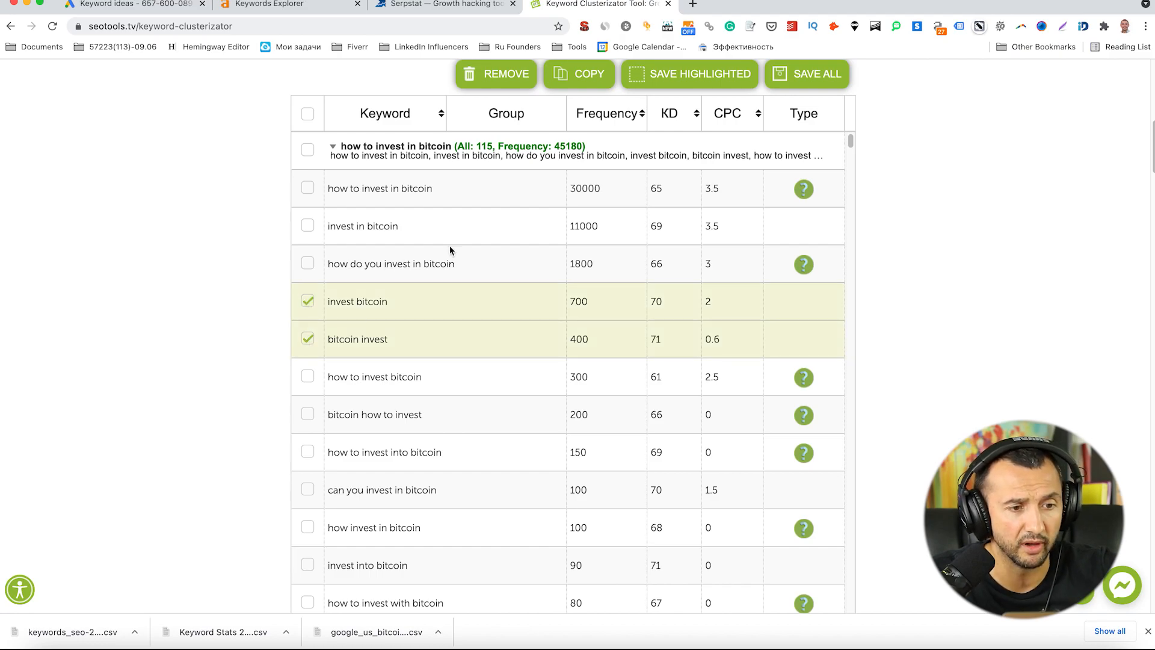
click(497, 75)
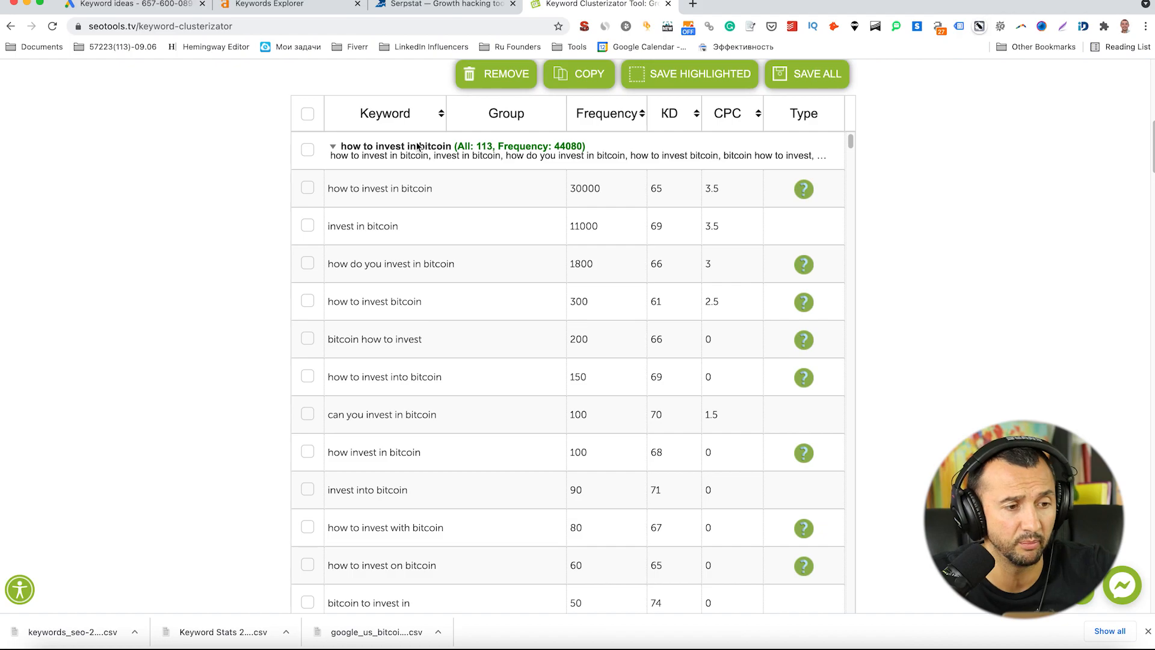
click(332, 147)
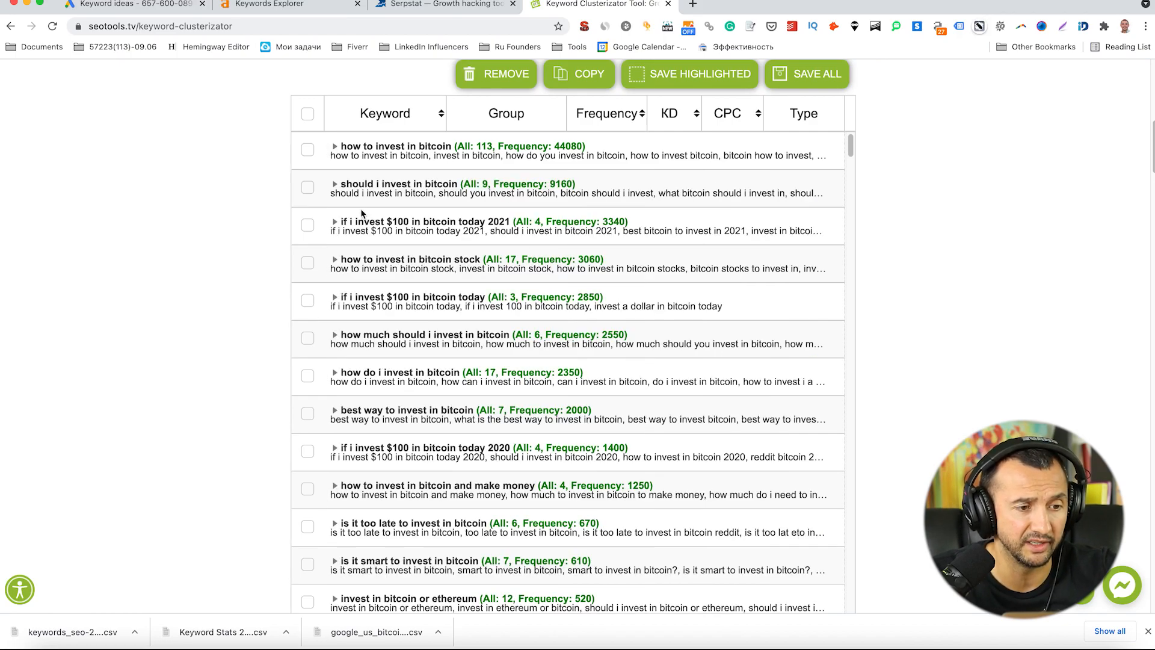
Expand the "if i invest $100 in bitcoin today 2021" group, select all its keywords and remove the whole group
click(334, 224)
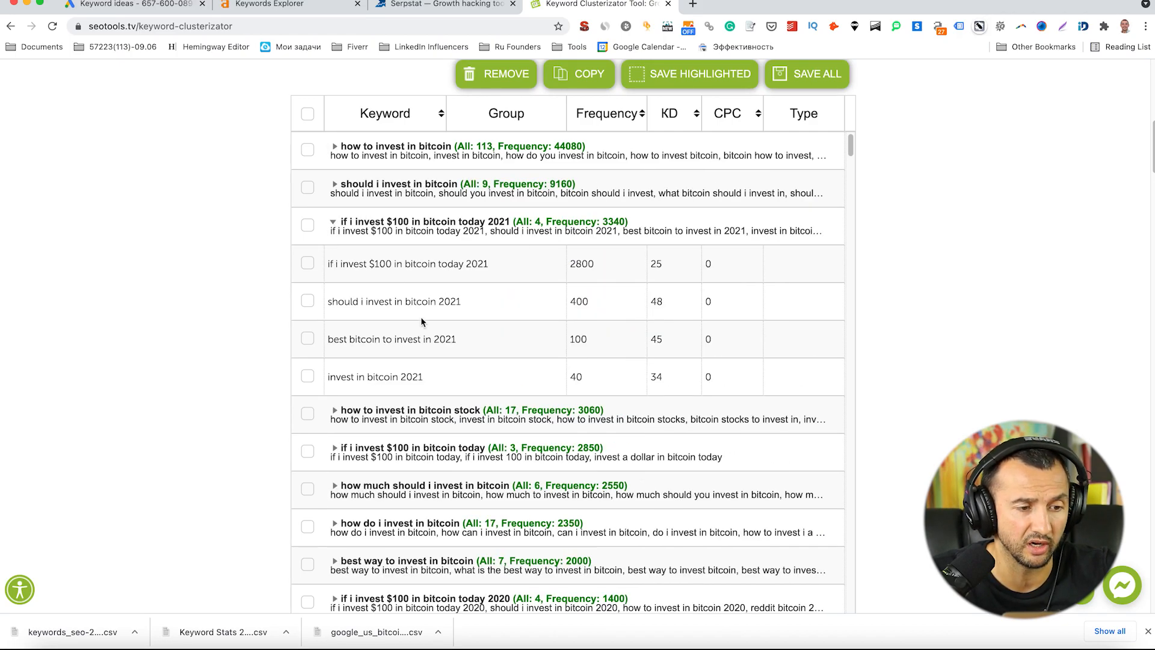
click(308, 225)
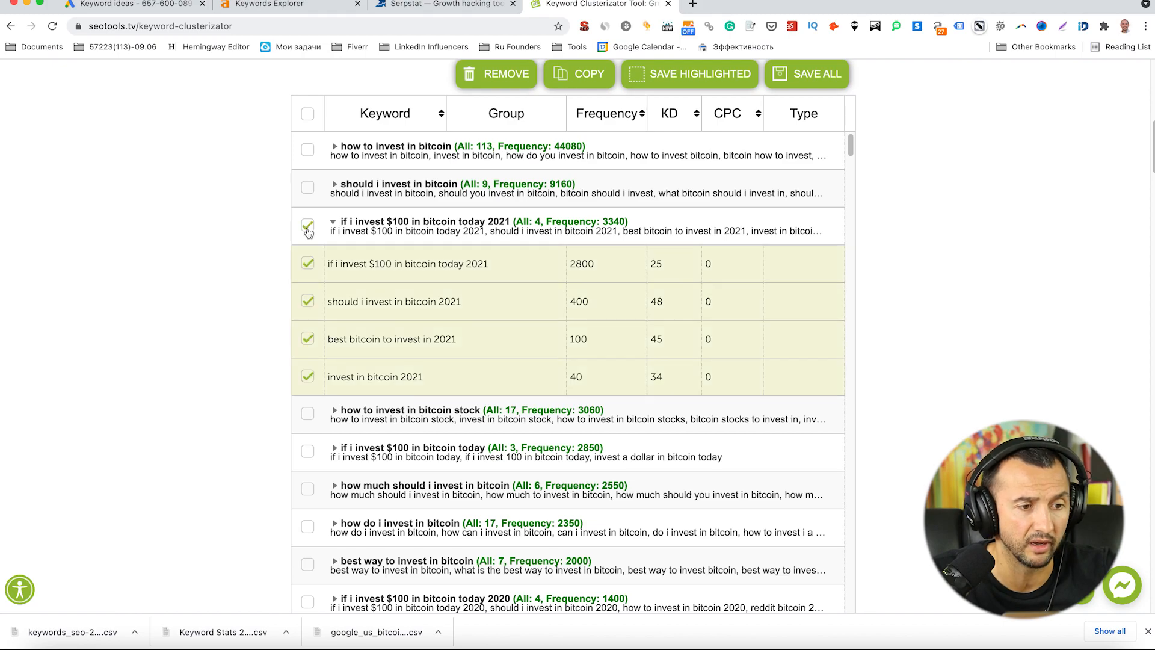
click(499, 80)
Show the advanced features and enter "bitcoin invest" as the exact phrase integration
scroll(671, 269, down, 10)
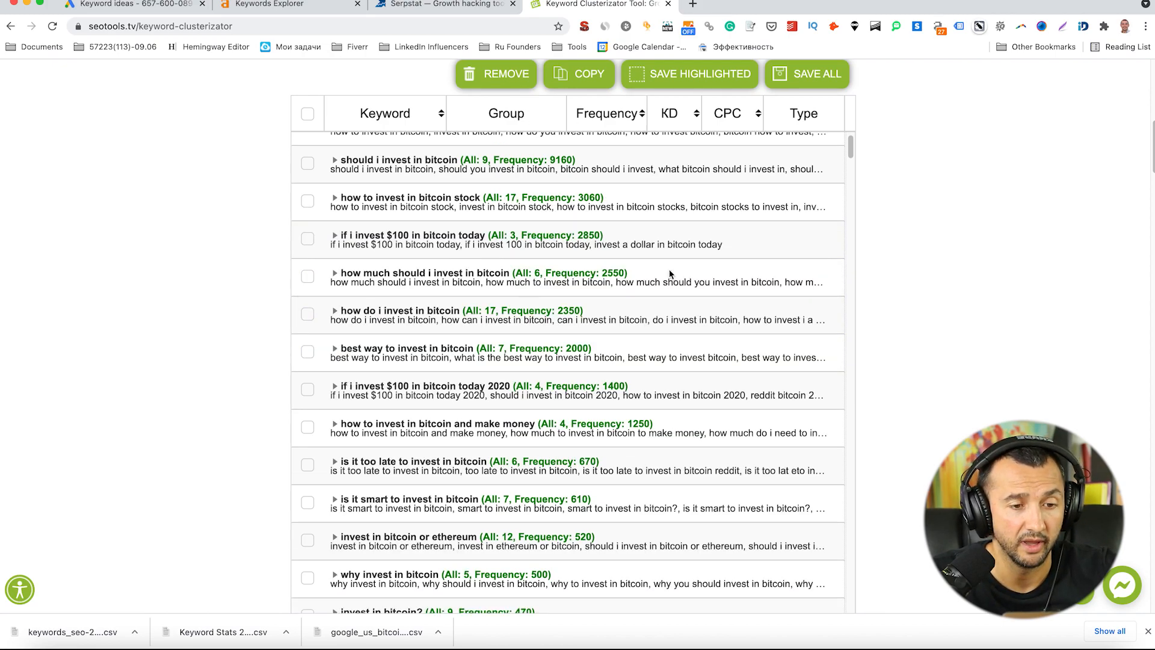
scroll(939, 286, up, 5)
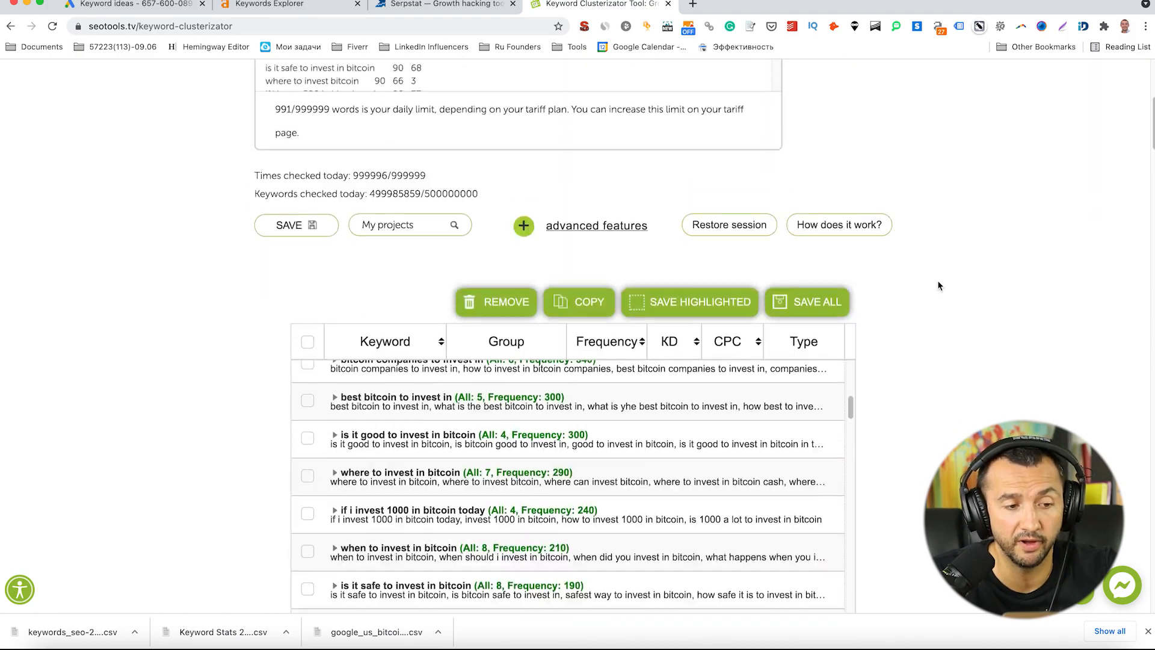
scroll(939, 285, down, 2)
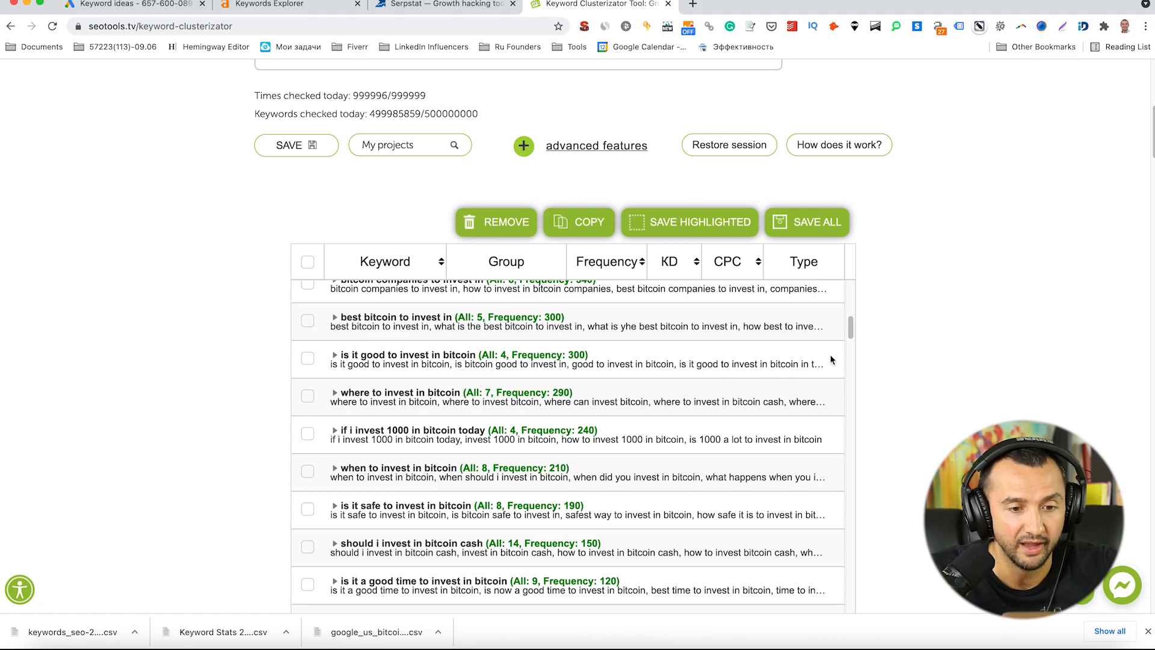
scroll(719, 179, up, 5)
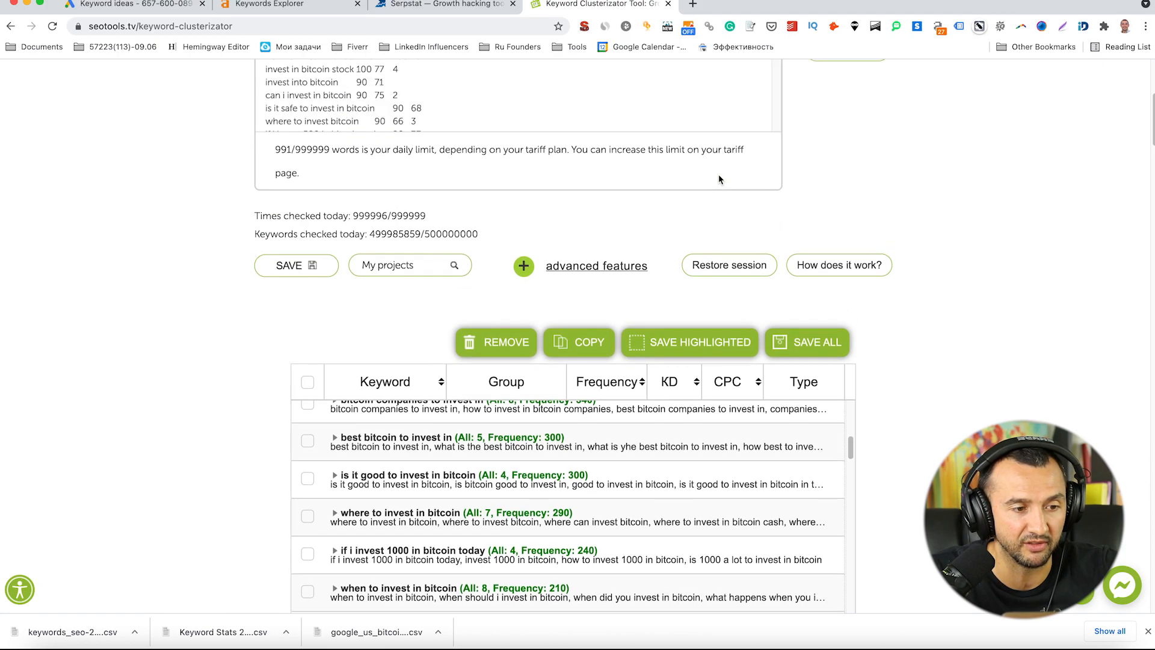
scroll(718, 174, down, 2)
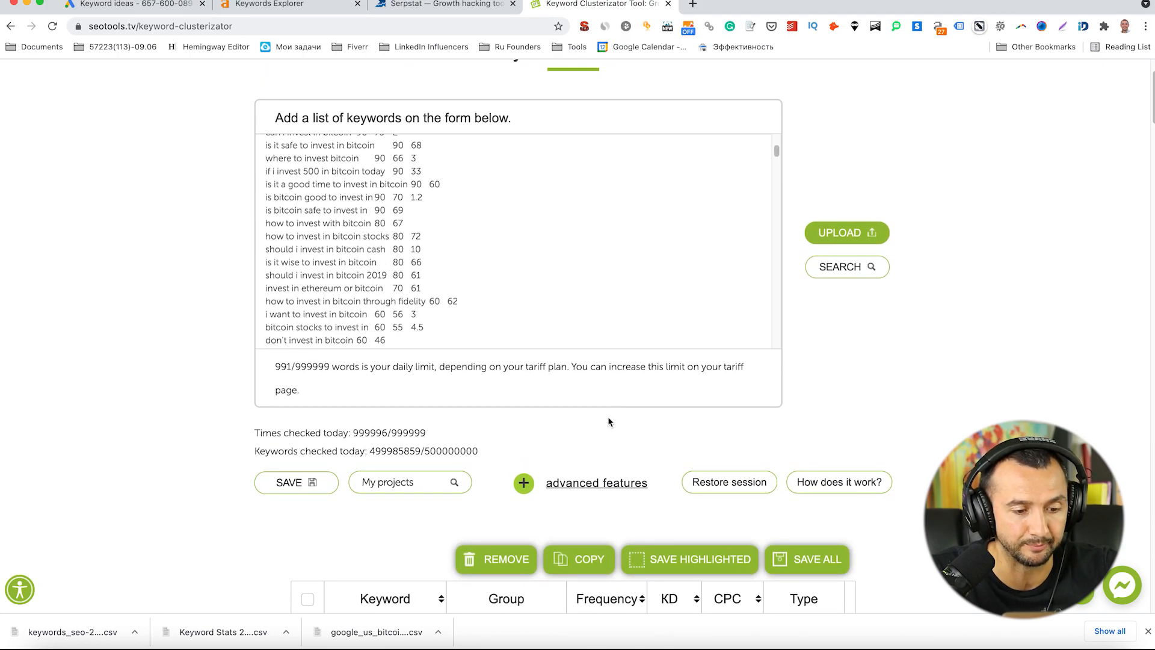
click(616, 482)
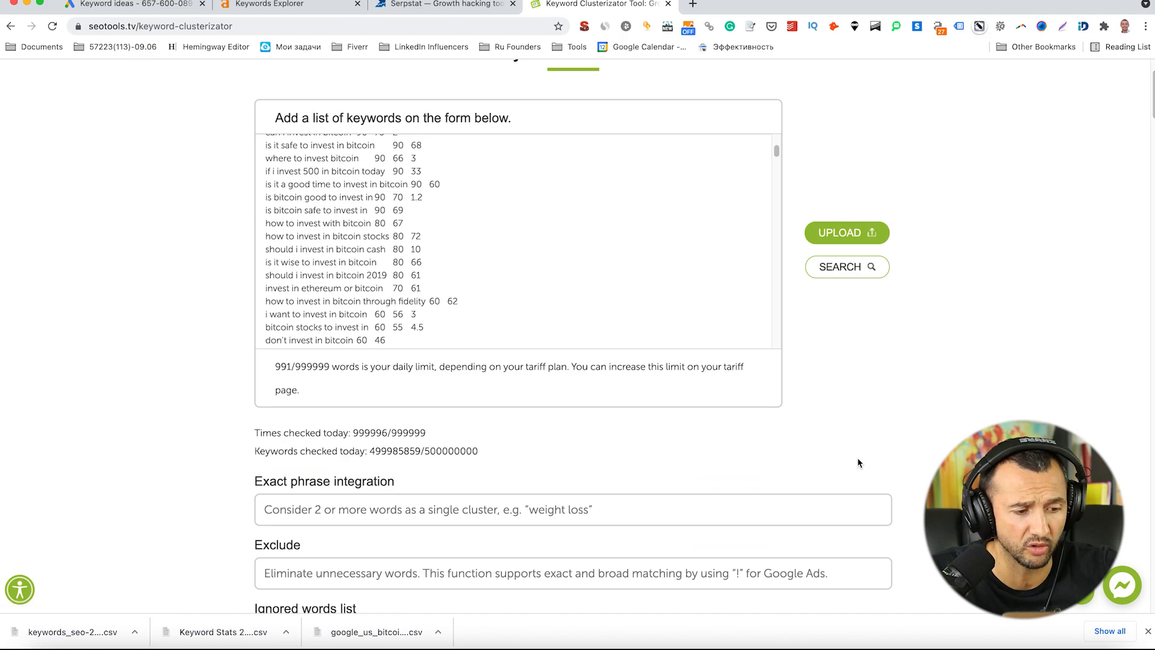
scroll(859, 489, down, 1)
scroll(859, 489, down, 4)
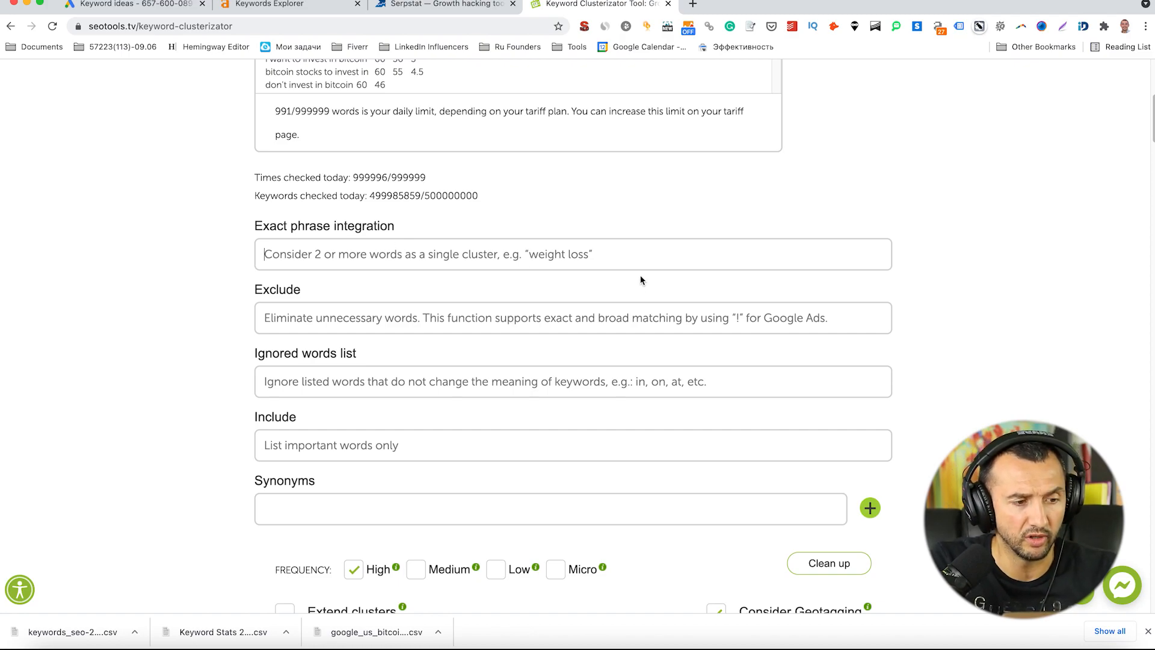
text(bin)
text(coin )
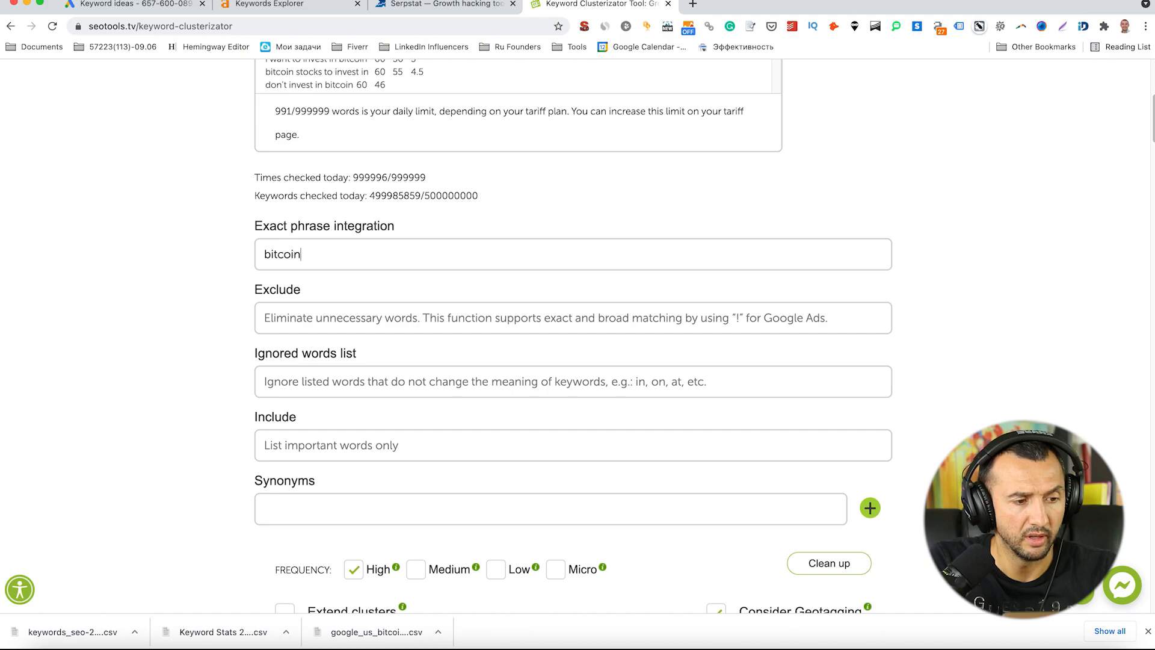
text(invest)
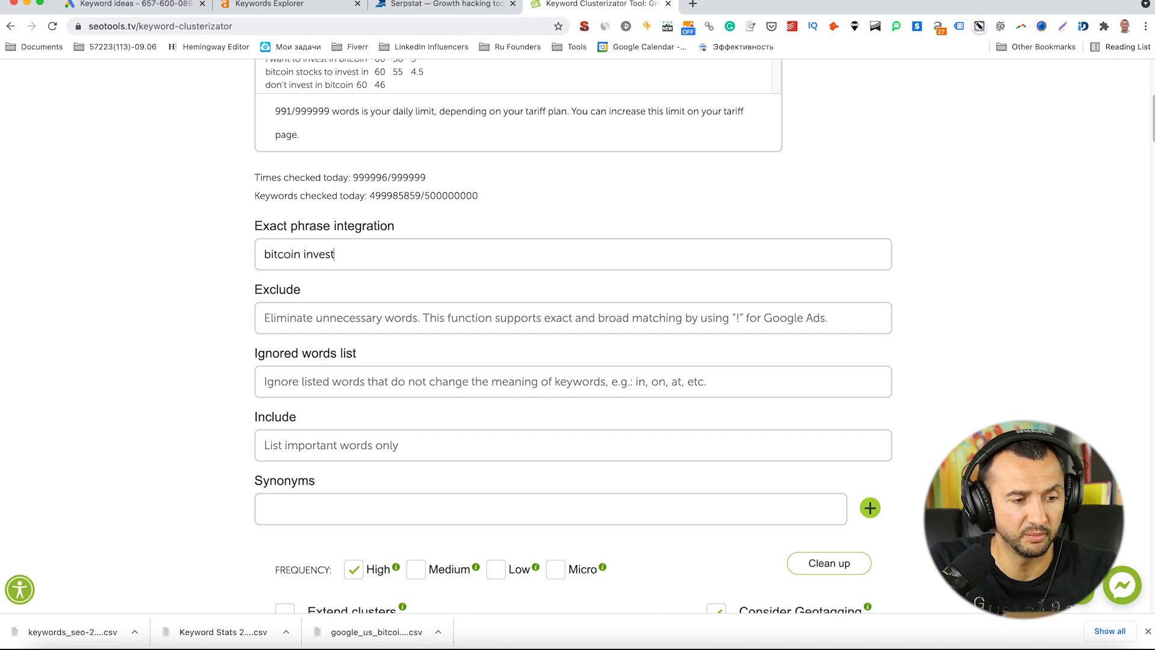
Run the search again to regroup the bitcoin keywords using the exact phrase setting
scroll(933, 307, down, 2)
scroll(934, 306, up, 5)
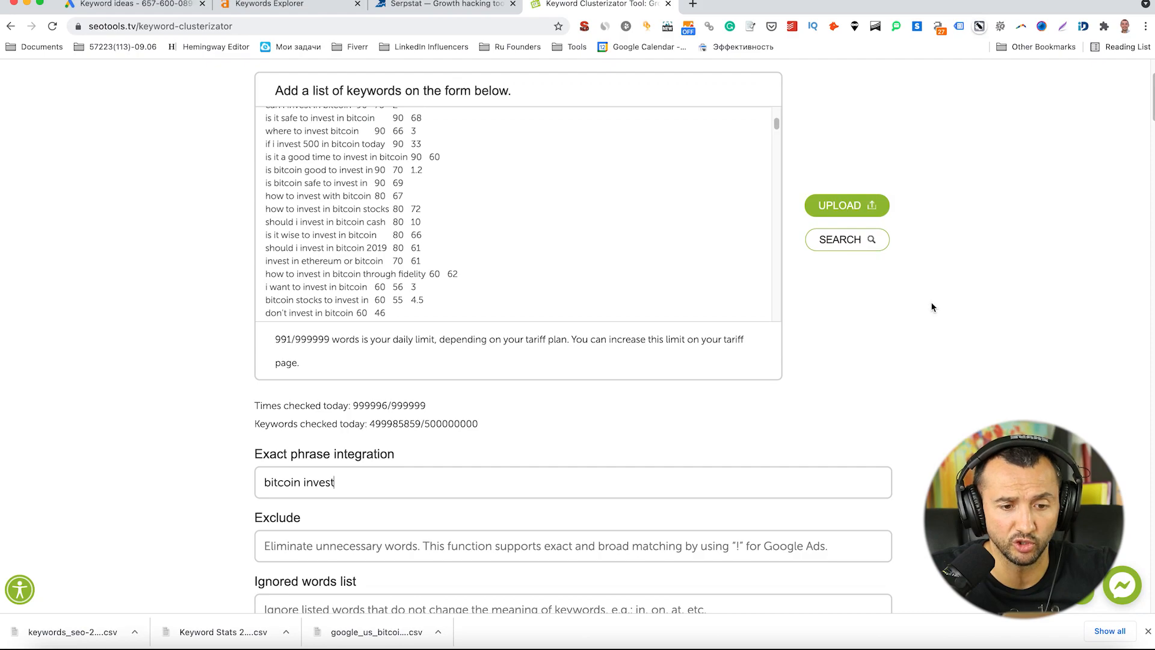
click(857, 241)
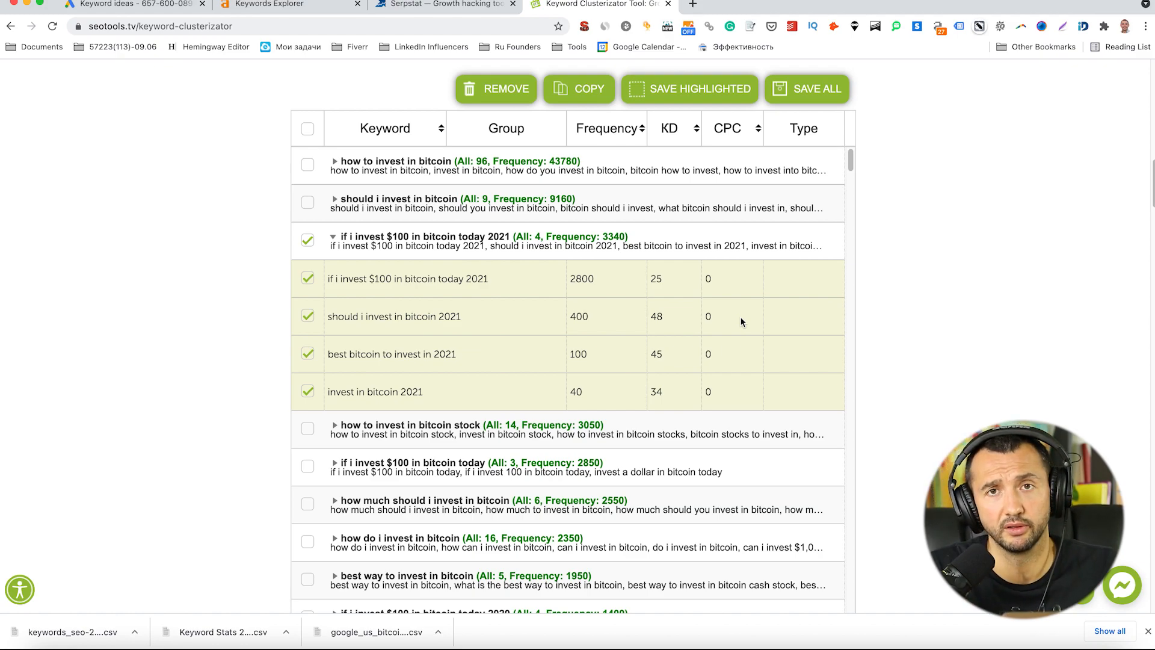
Hide the advanced features and look over the regrouped bitcoin keyword clusters
scroll(915, 330, up, 7)
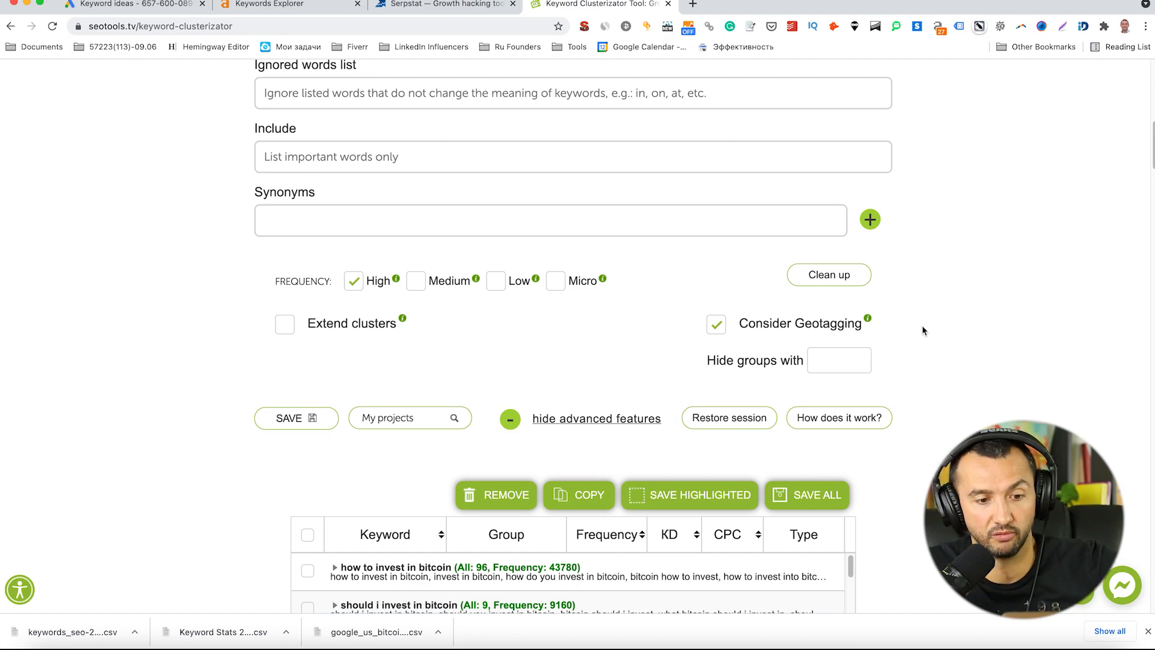
click(600, 418)
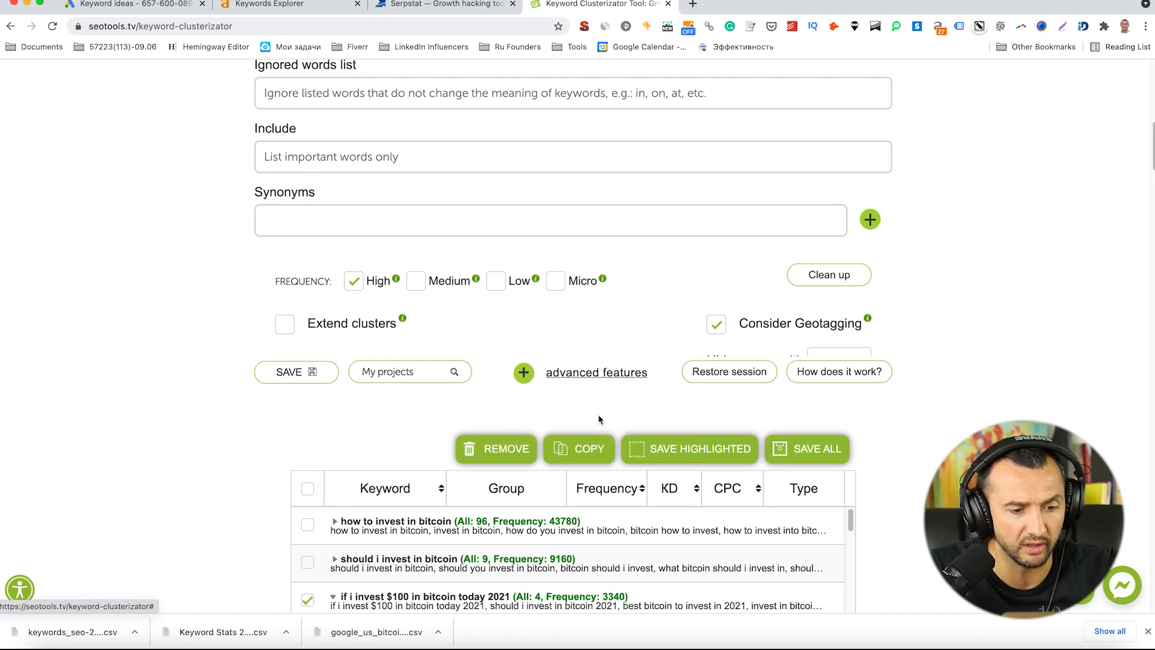
scroll(605, 205, down, 7)
scroll(710, 240, up, 5)
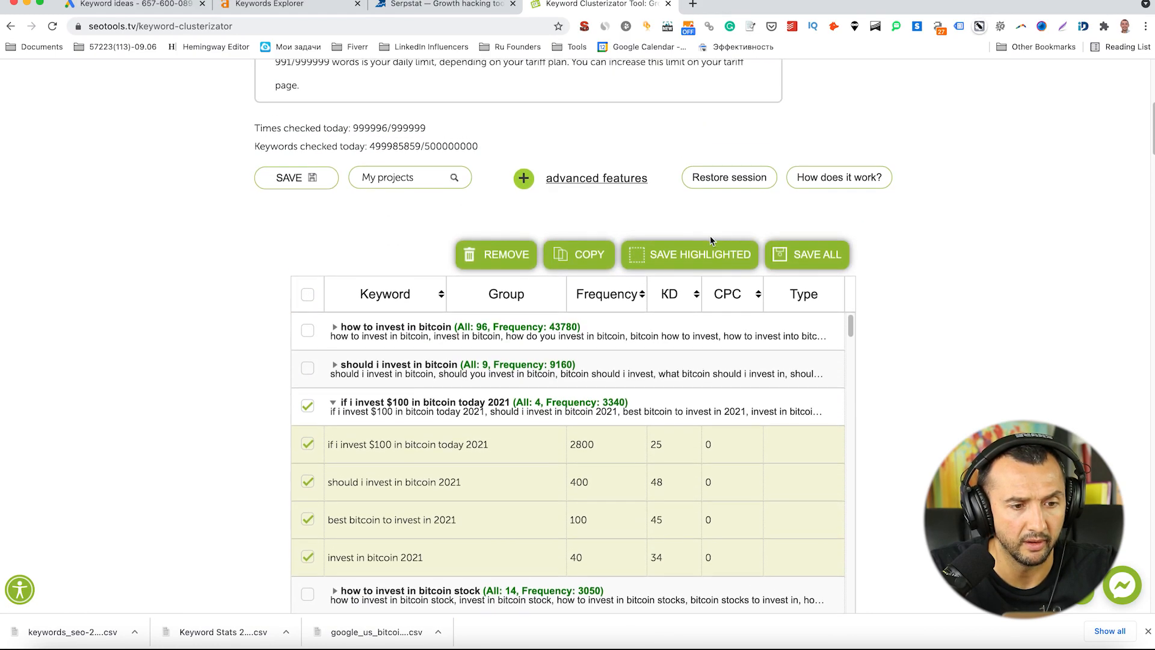
Show the advanced features again and clean up the form to clear the keyword list and the exact phrase
click(616, 181)
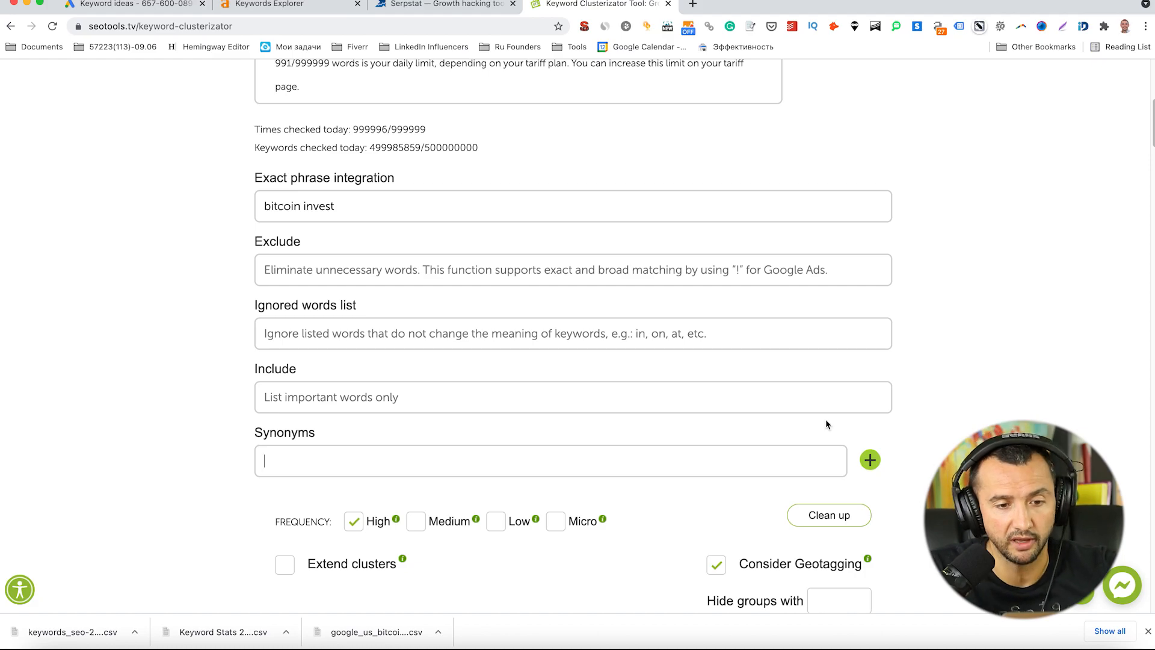
scroll(824, 424, up, 6)
scroll(822, 434, down, 8)
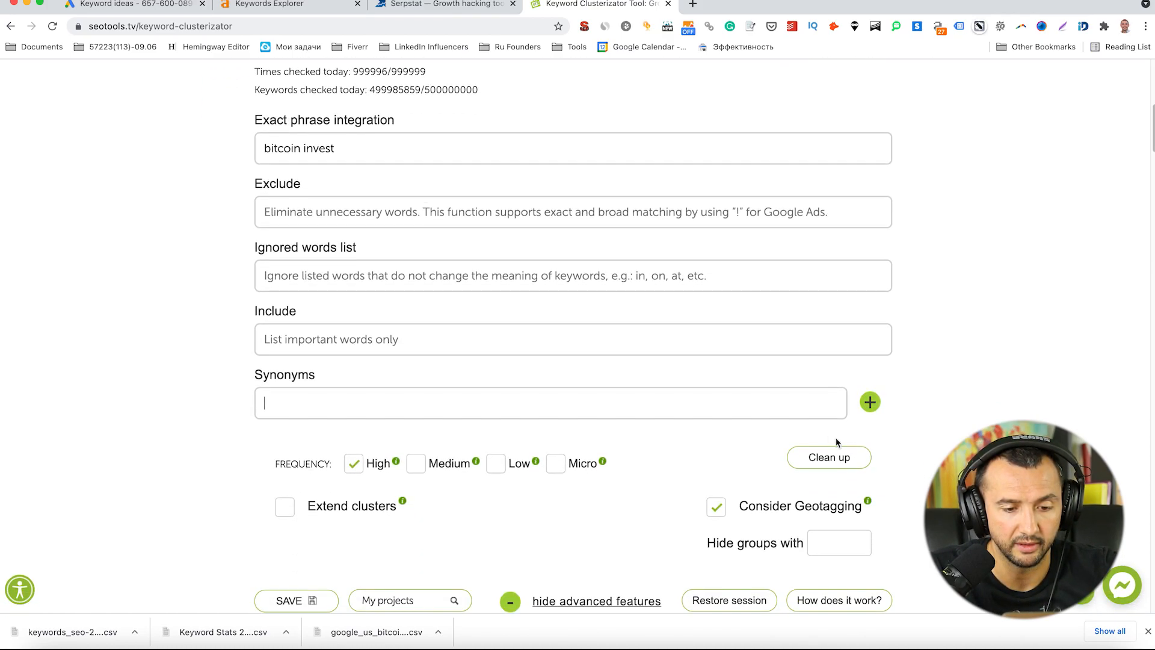
click(849, 458)
Upload the Keyword Stats 2021 CSV file from Downloads to the Keyword Clusterizator
scroll(927, 355, up, 8)
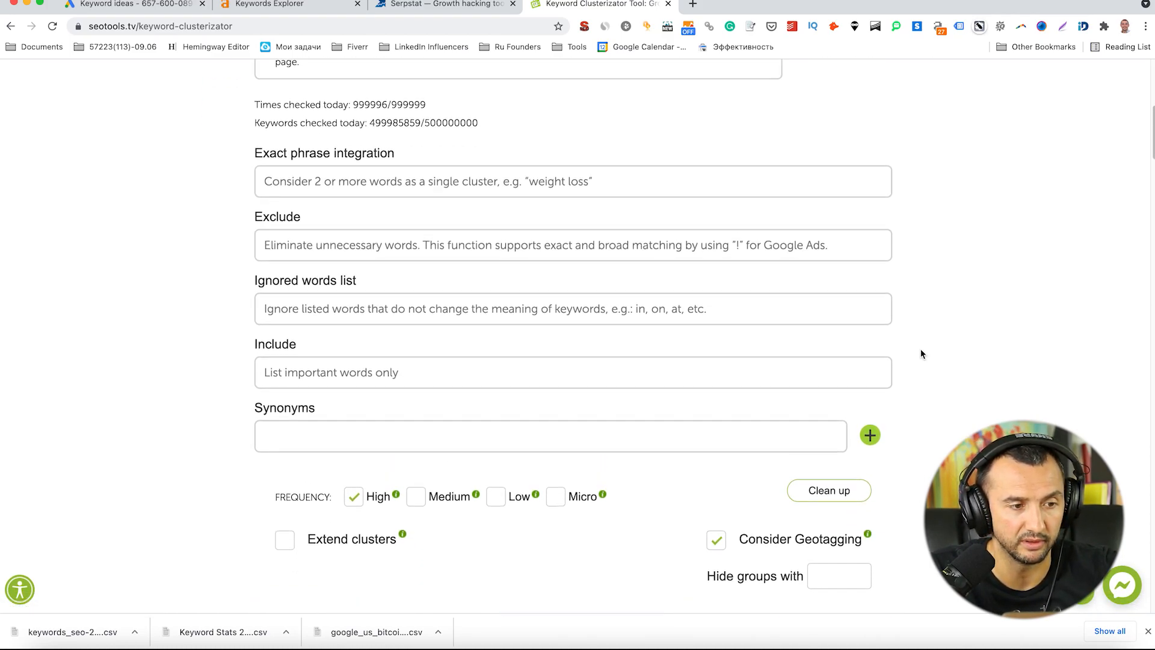
scroll(915, 353, up, 1)
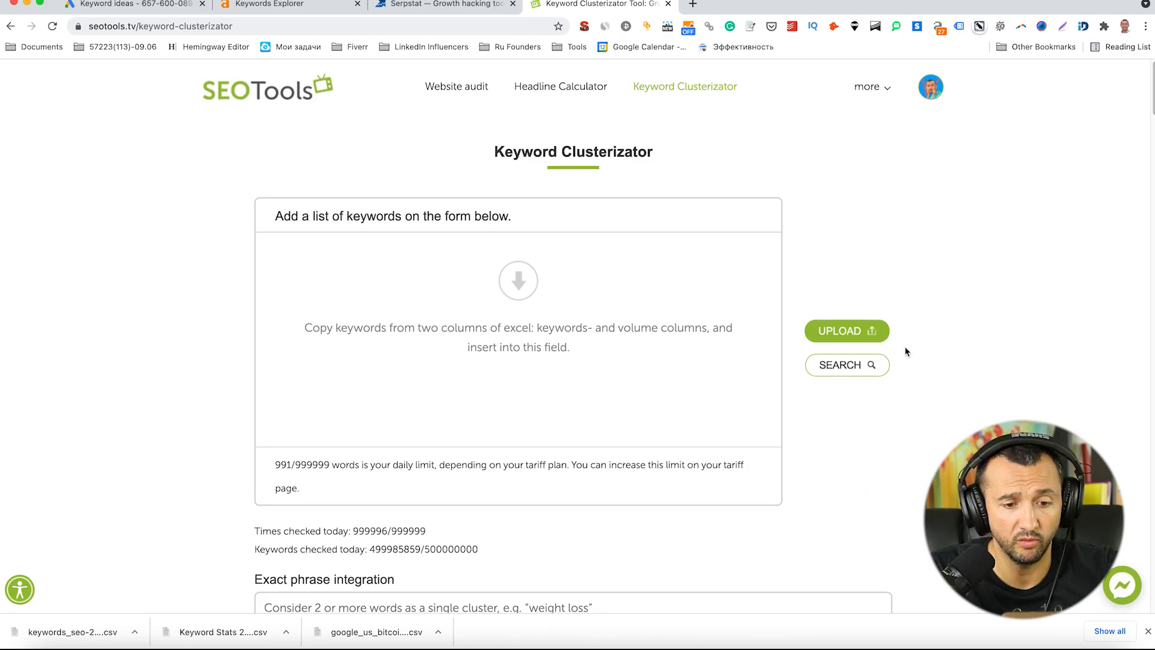
click(845, 335)
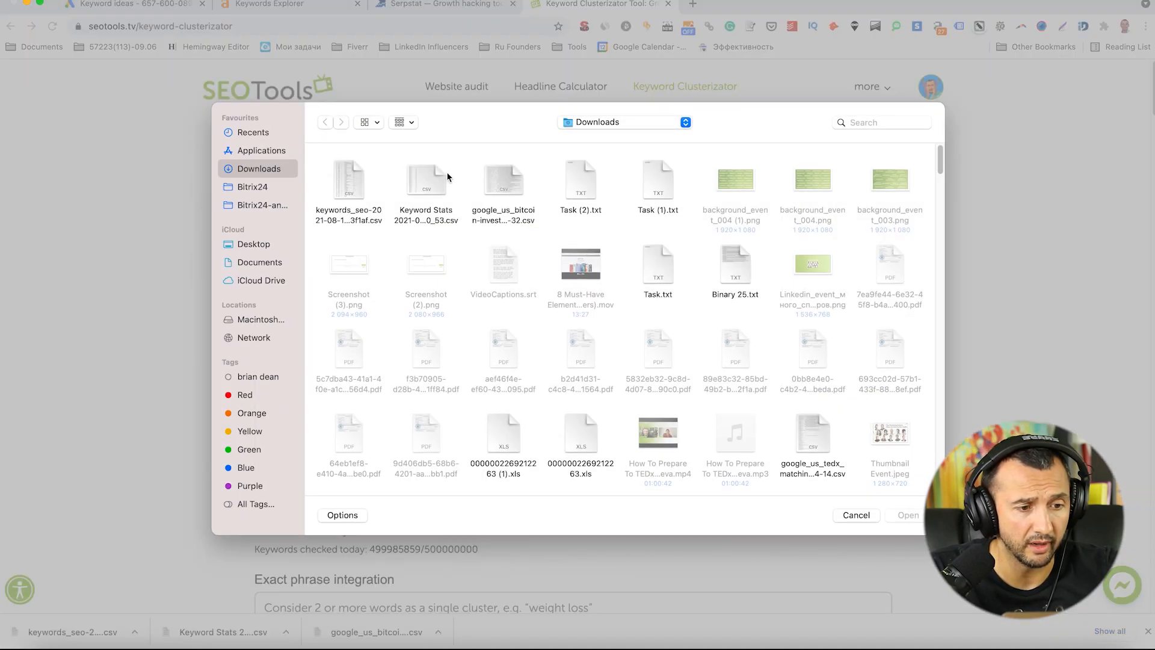
double_click(428, 187)
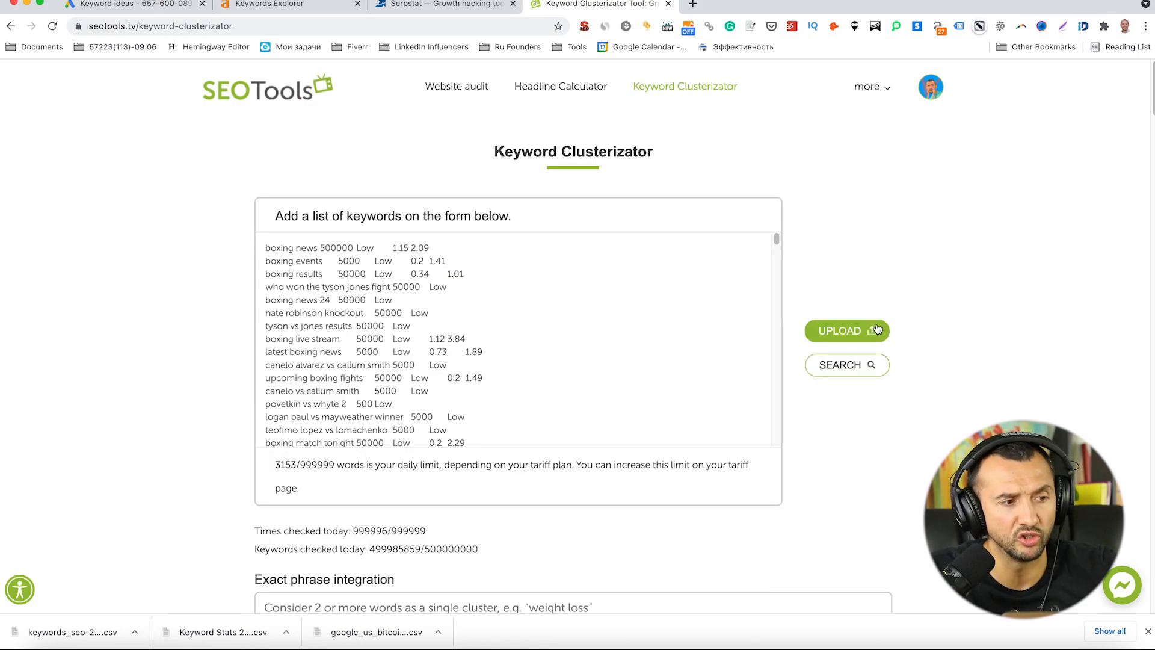
Compare the uploaded boxing keywords with the Google Ads keyword ideas, and run the Clusterizator search to group them
click(149, 4)
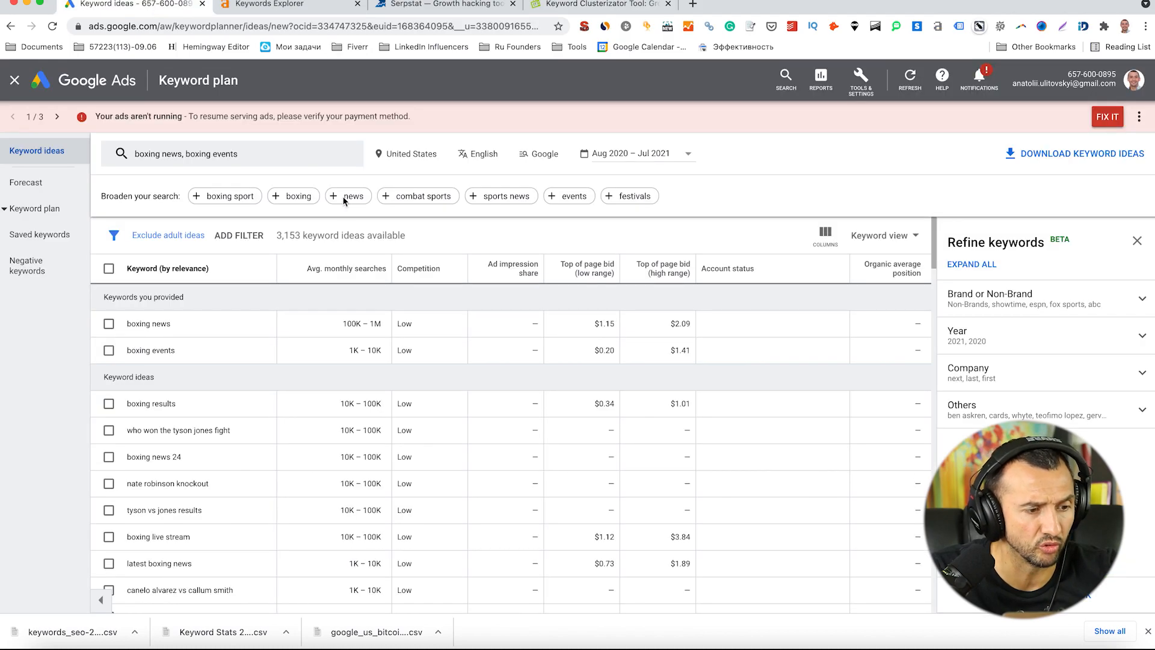
click(596, 7)
scroll(865, 360, down, 1)
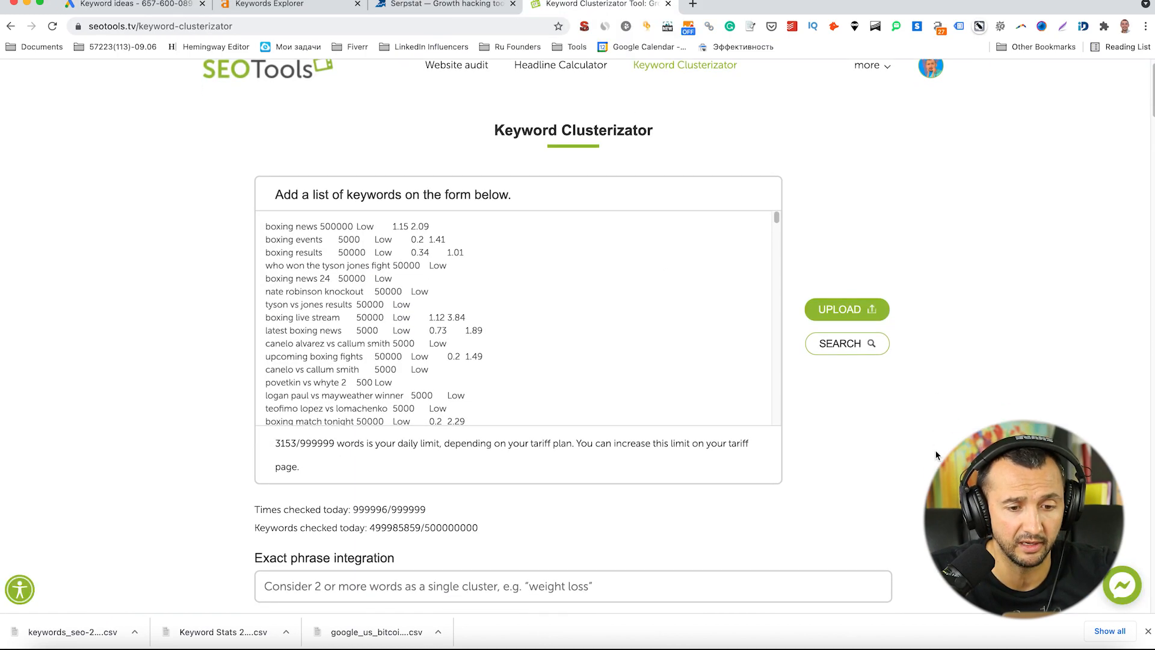
scroll(870, 362, down, 4)
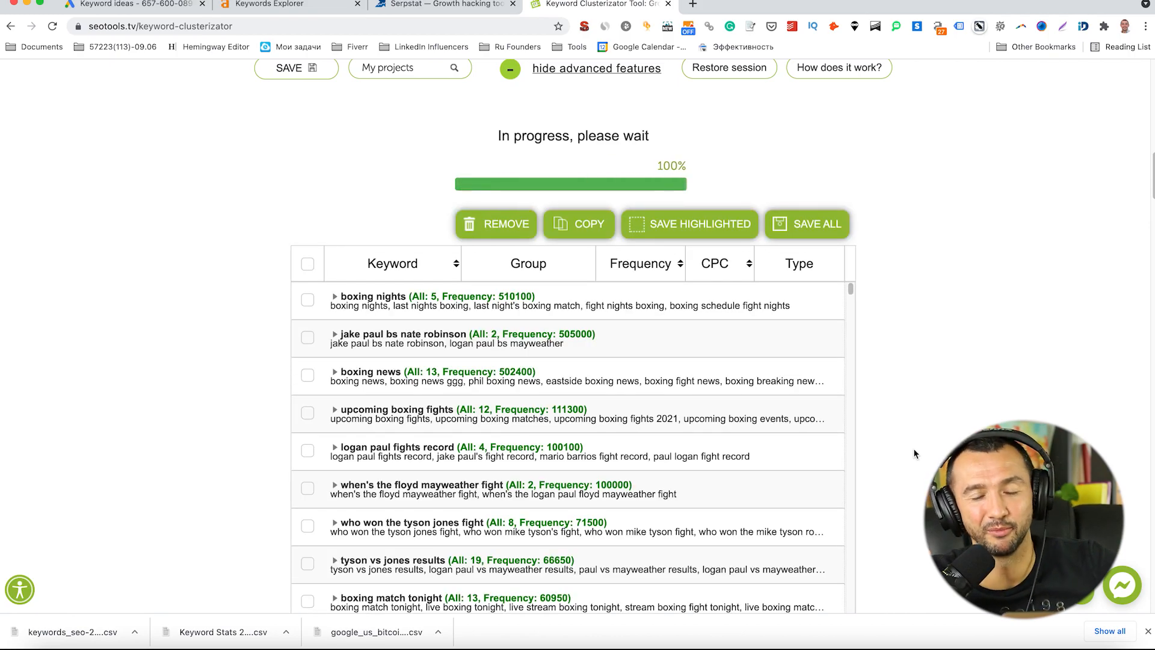
scroll(918, 445, down, 2)
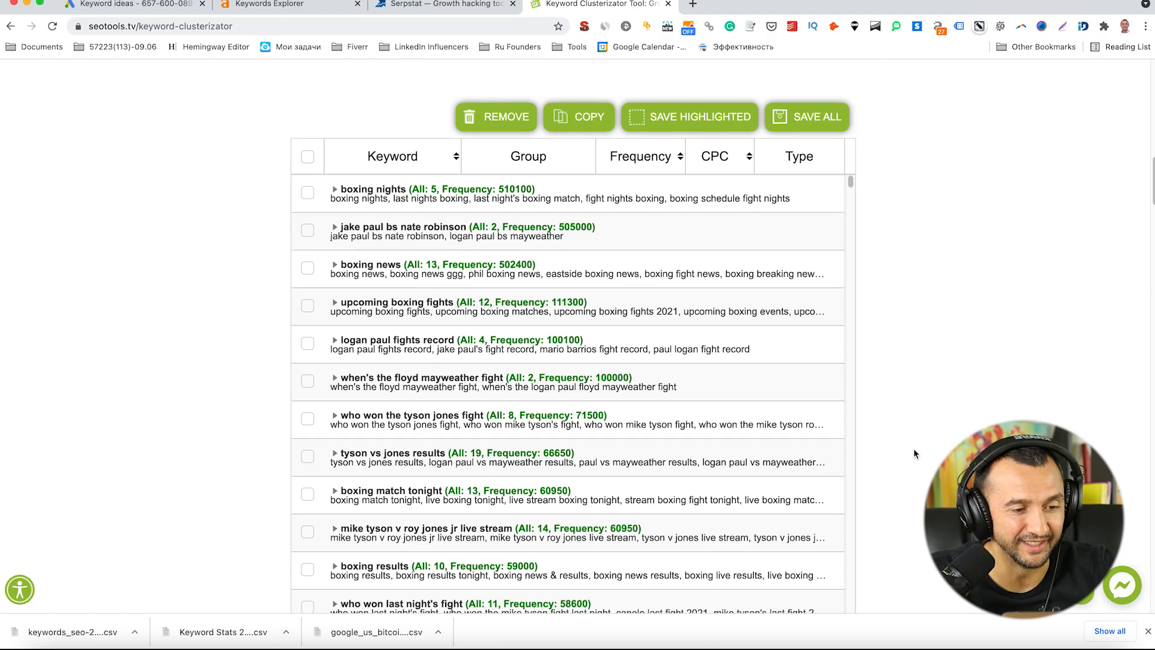
Examine the boxing clusters, expanding the "boxing nights" group to view its keywords and collapsing it again
scroll(926, 416, up, 5)
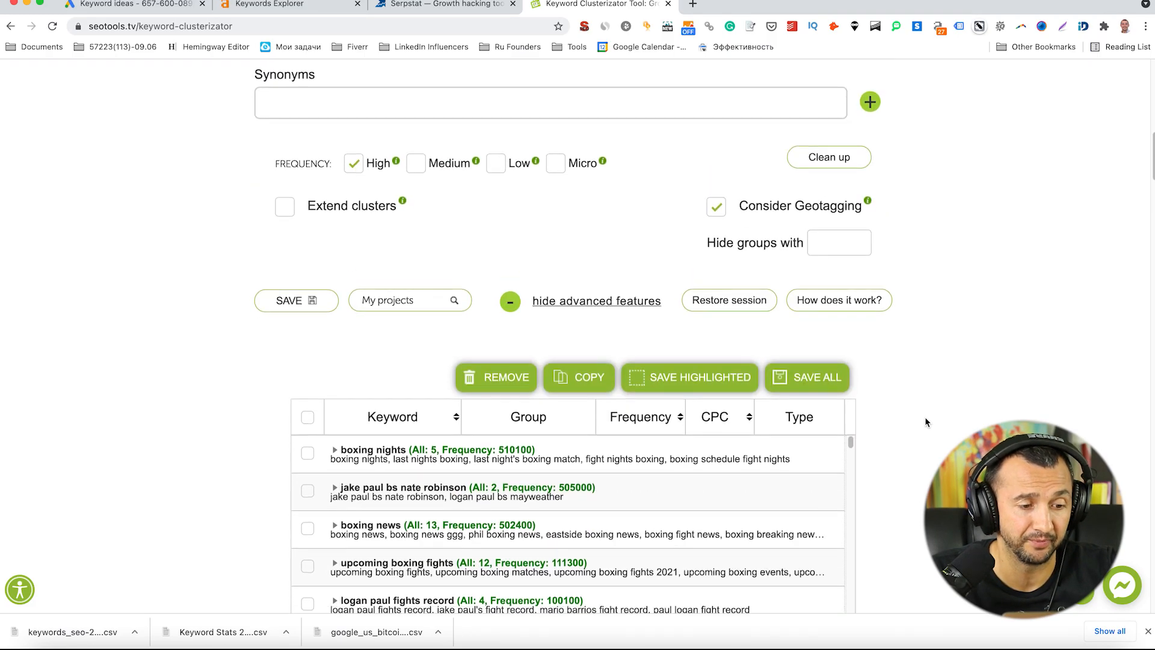
scroll(926, 416, down, 3)
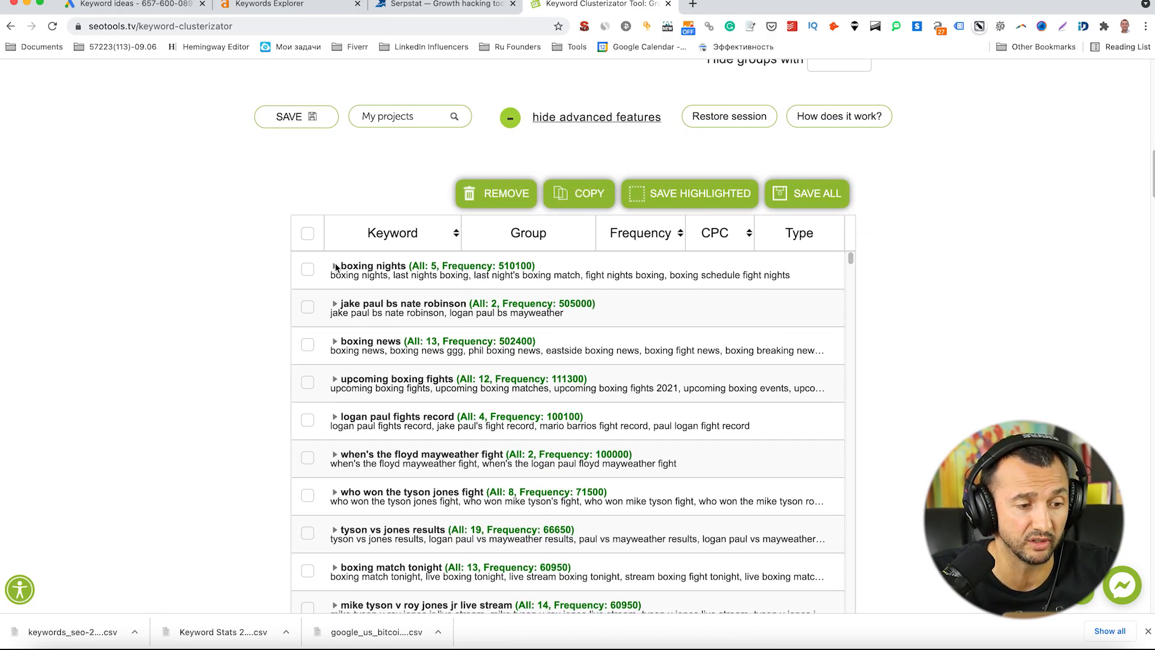
click(335, 267)
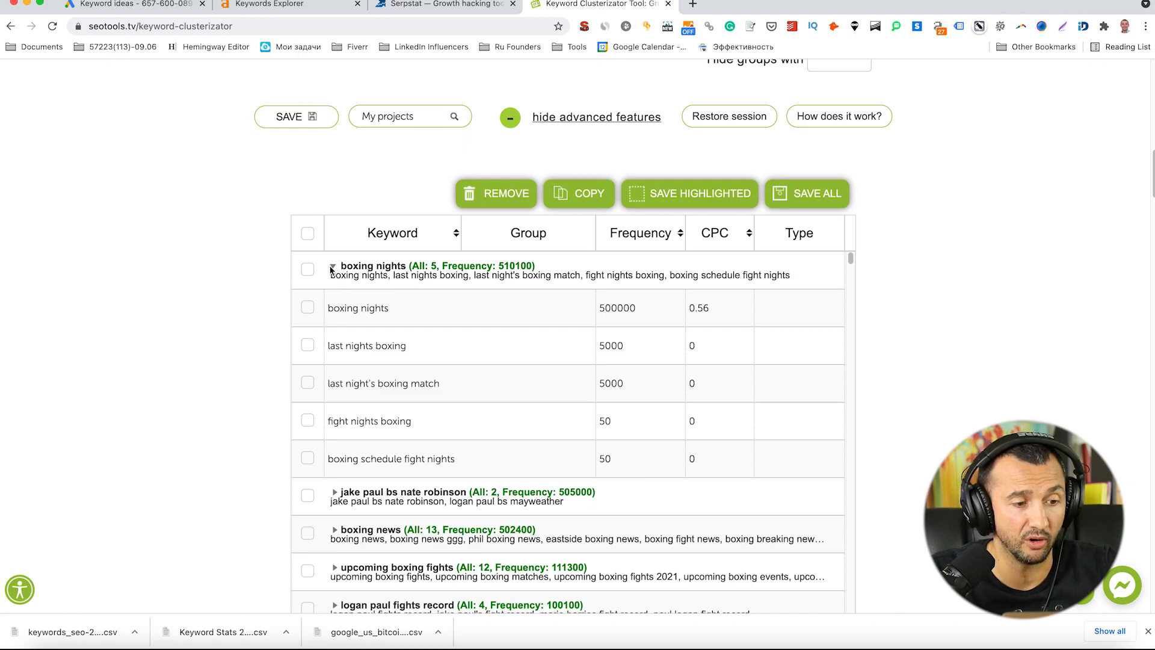
click(333, 266)
scroll(522, 362, down, 1)
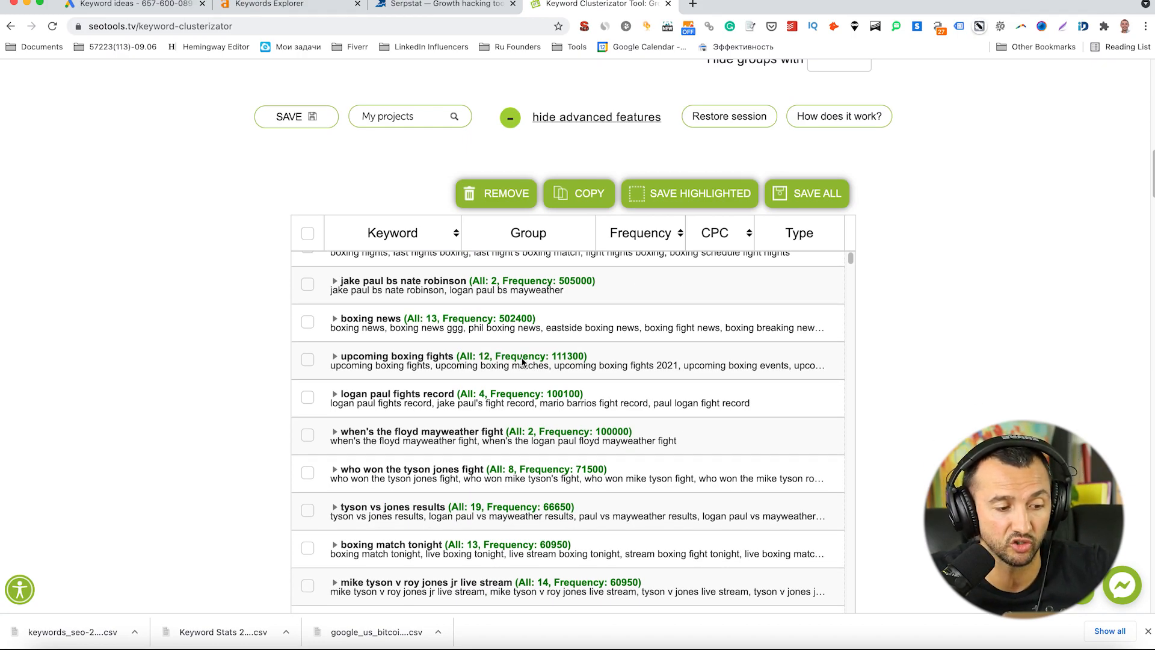
Examine the boxing clusters and the advanced filter fields, hiding the advanced features and showing them again
scroll(523, 361, up, 1)
scroll(875, 355, up, 5)
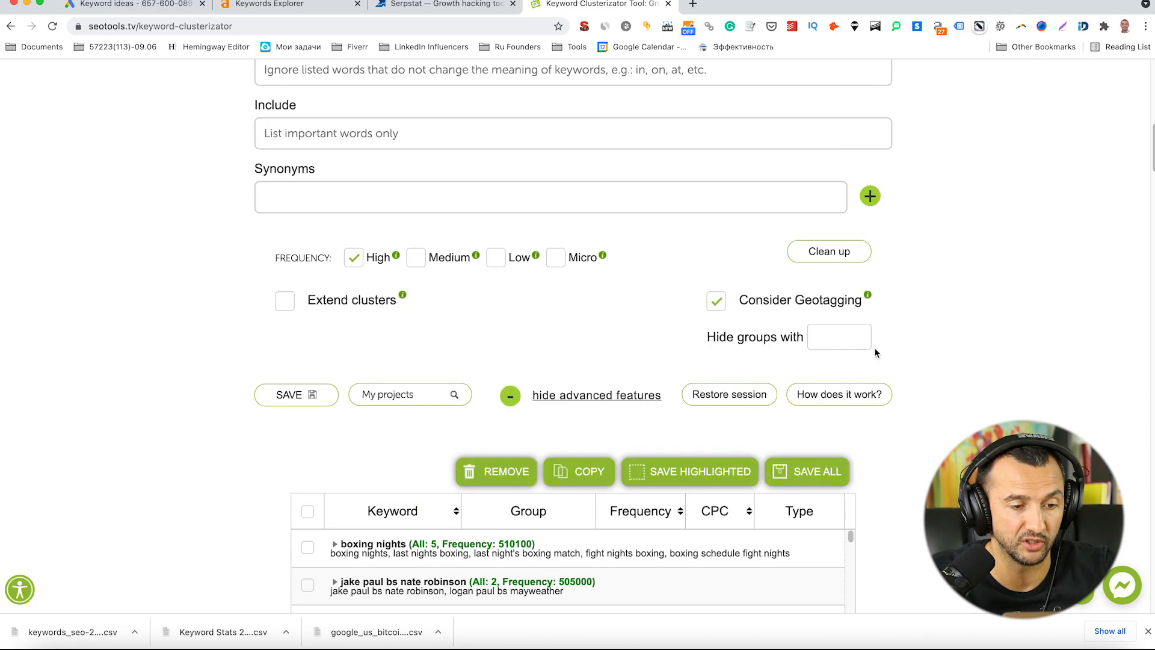
scroll(601, 391, down, 8)
scroll(637, 155, up, 9)
click(605, 477)
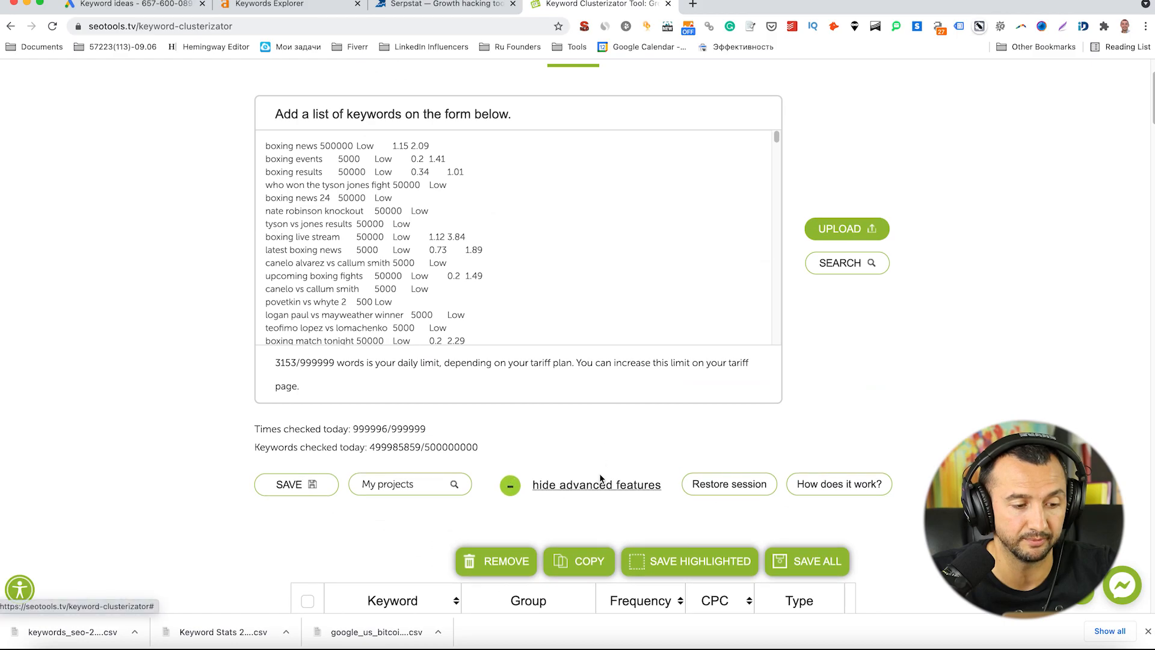
scroll(449, 482, down, 3)
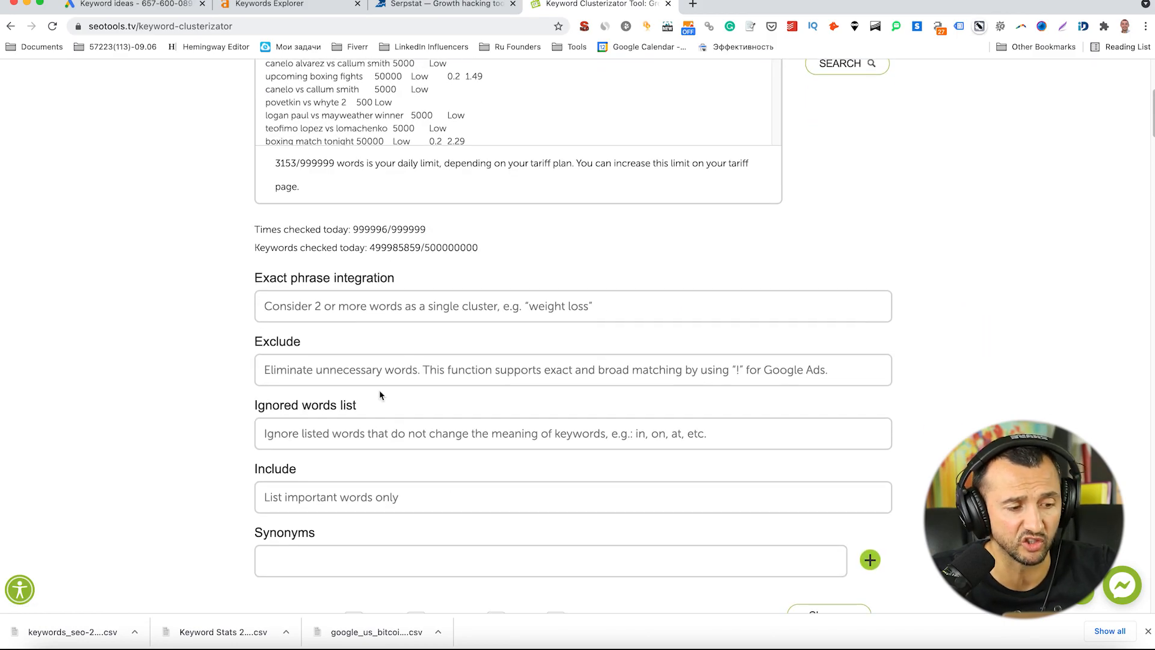
scroll(929, 472, down, 10)
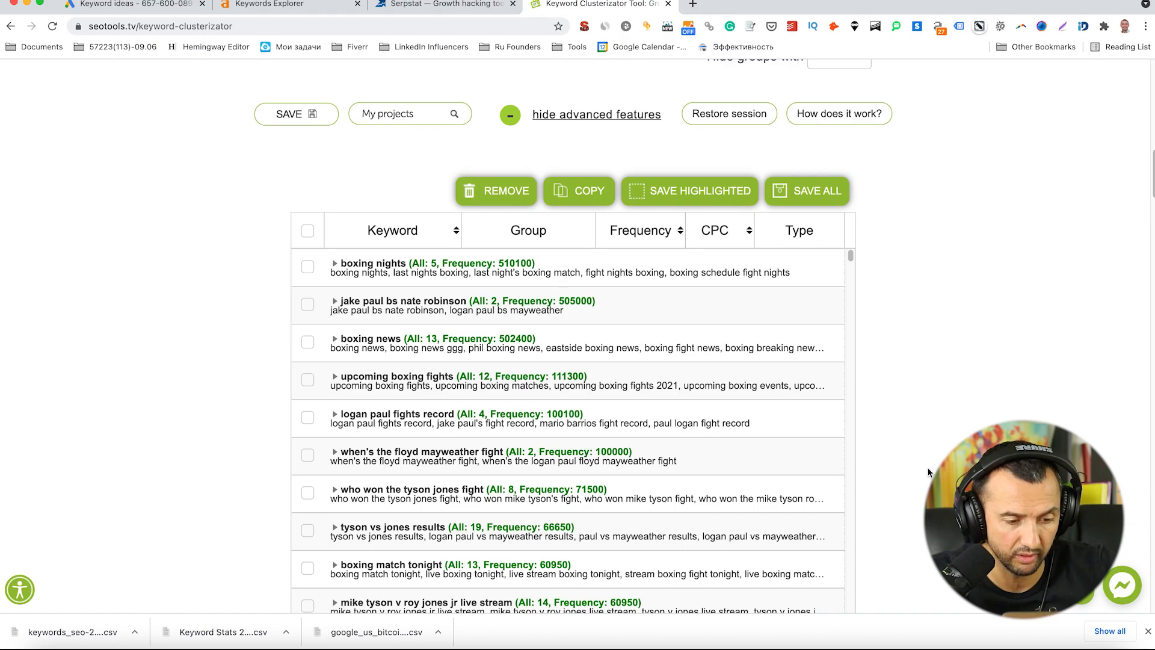
scroll(929, 472, up, 1)
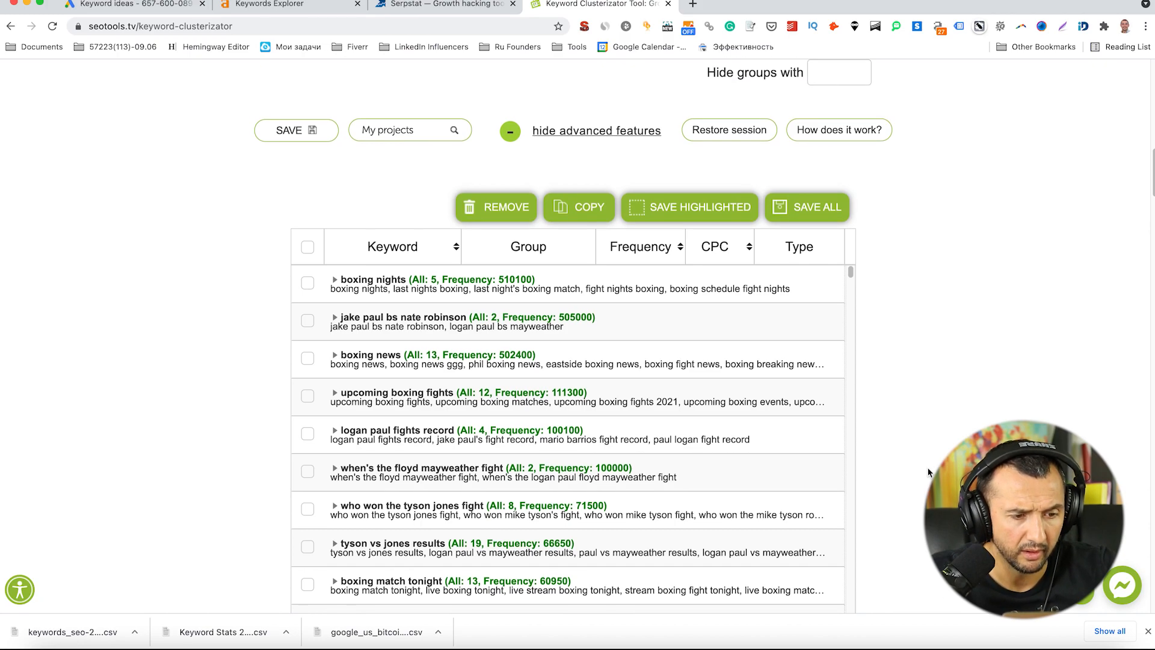
scroll(928, 473, up, 5)
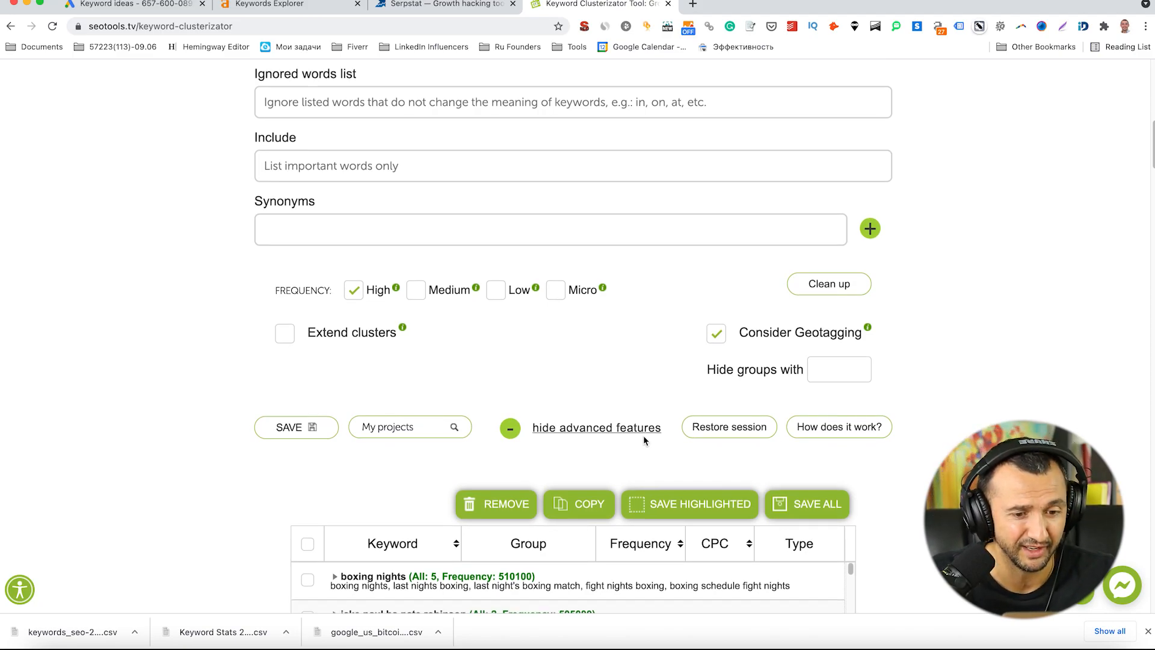
click(618, 428)
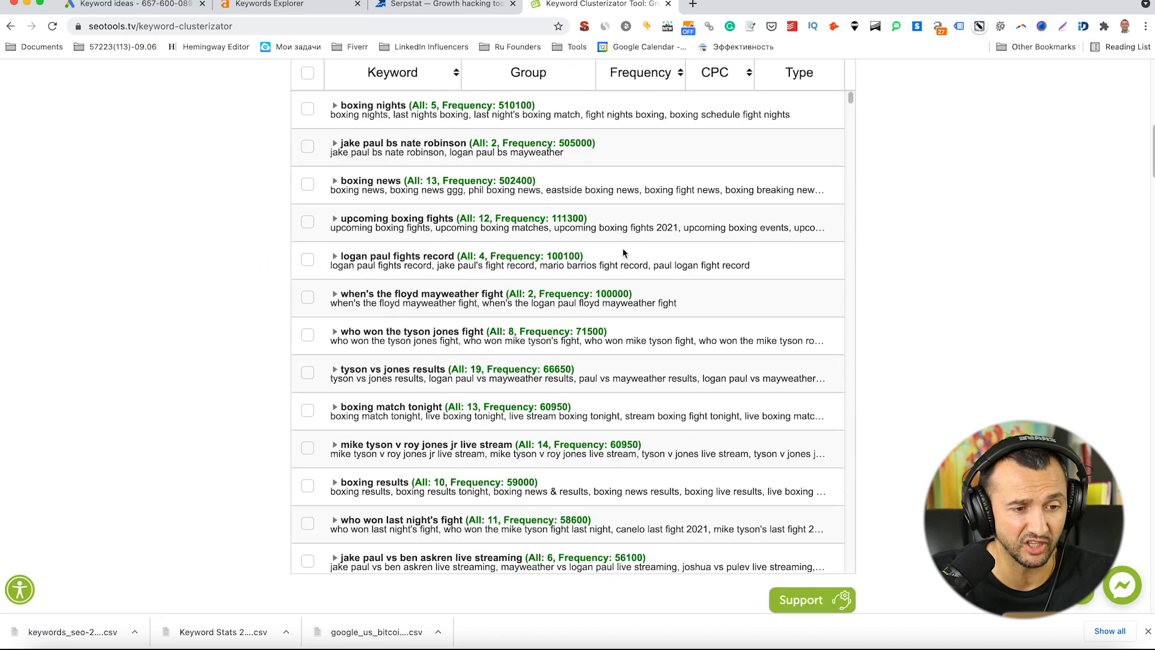
scroll(624, 250, up, 5)
click(594, 276)
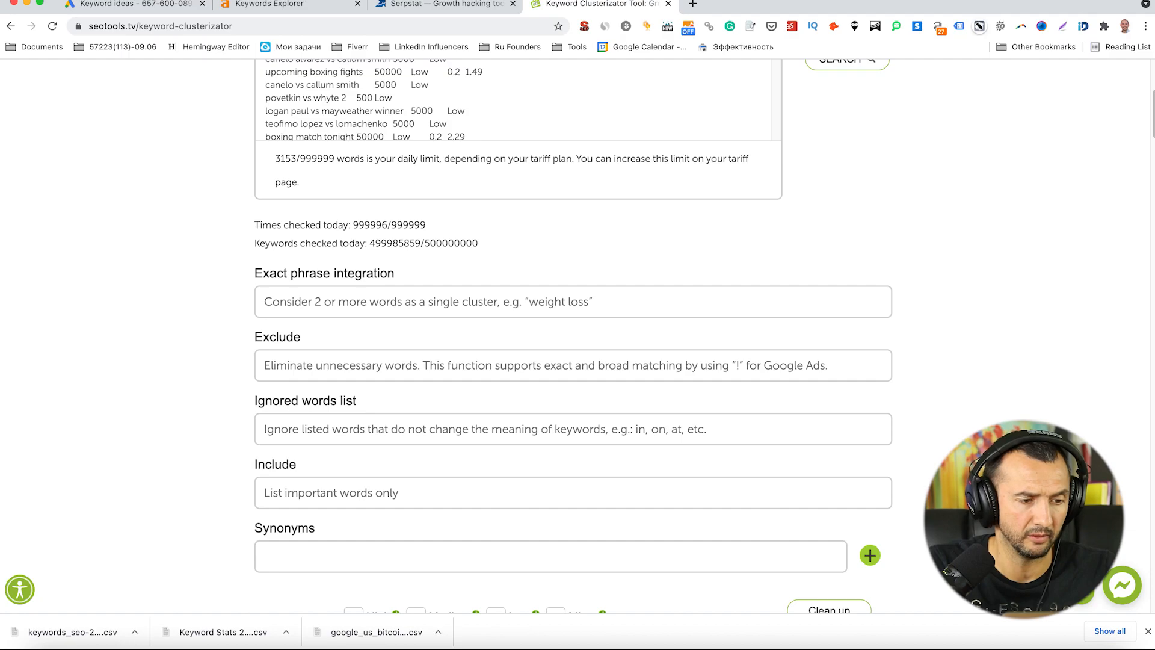
Enter "logan paul" in the ignored words list and move the phrase from there to the Exclude field
text(logan pa)
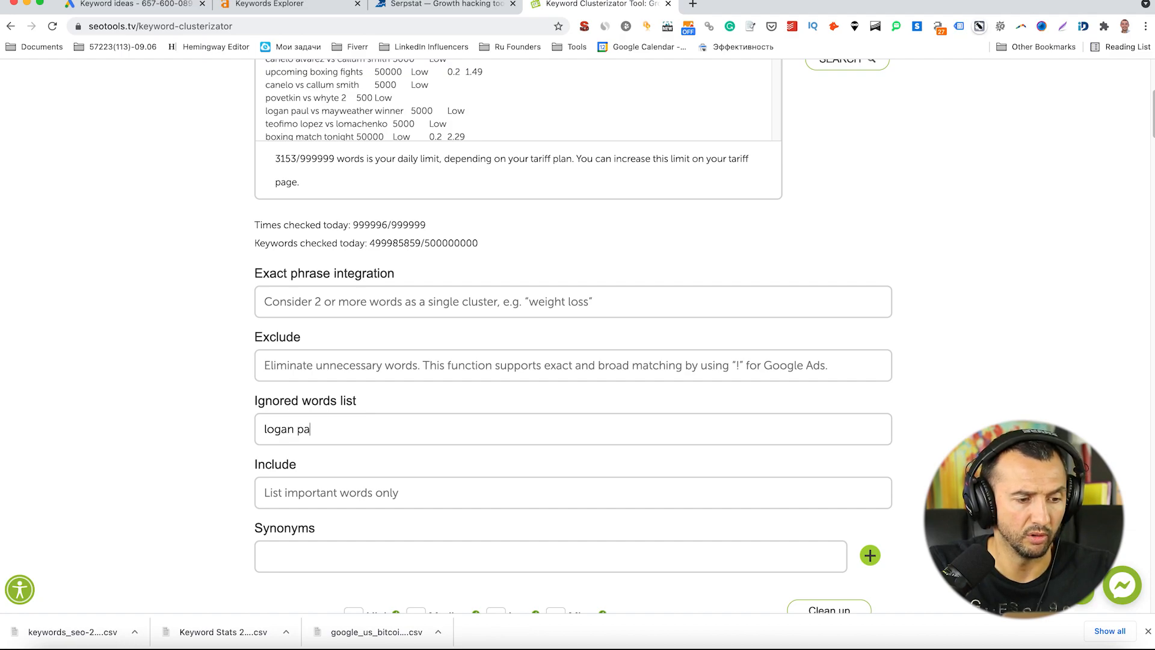
scroll(574, 336, down, 3)
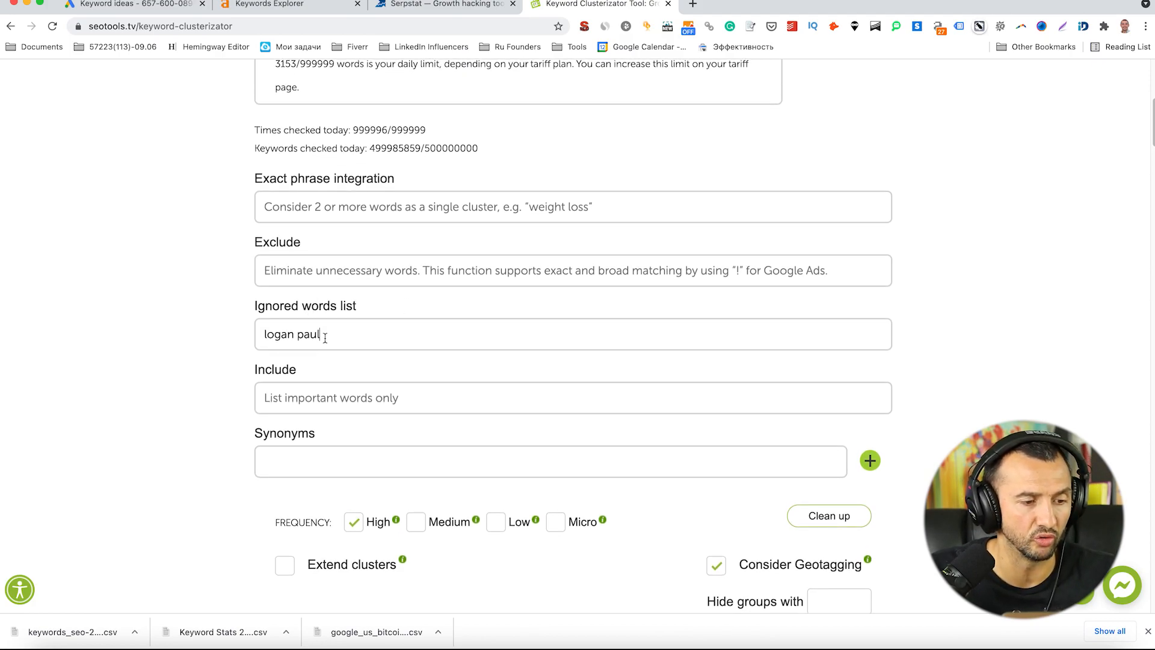
drag(325, 337, 228, 326)
key(super+c)
key(BackSpace)
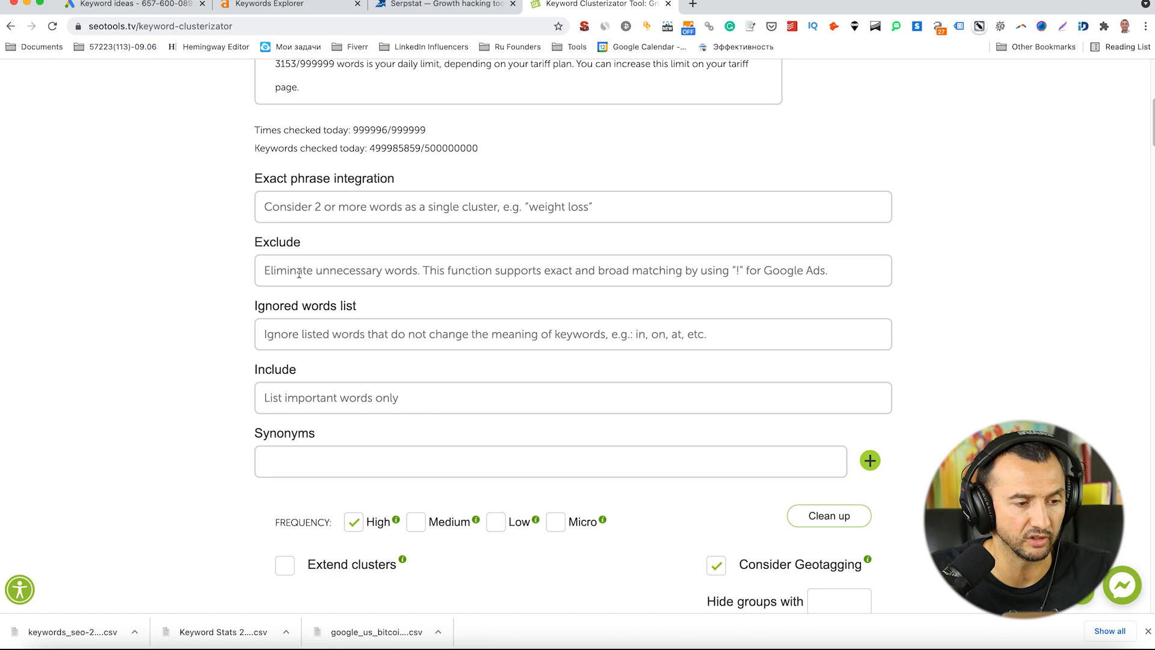
key(super+v)
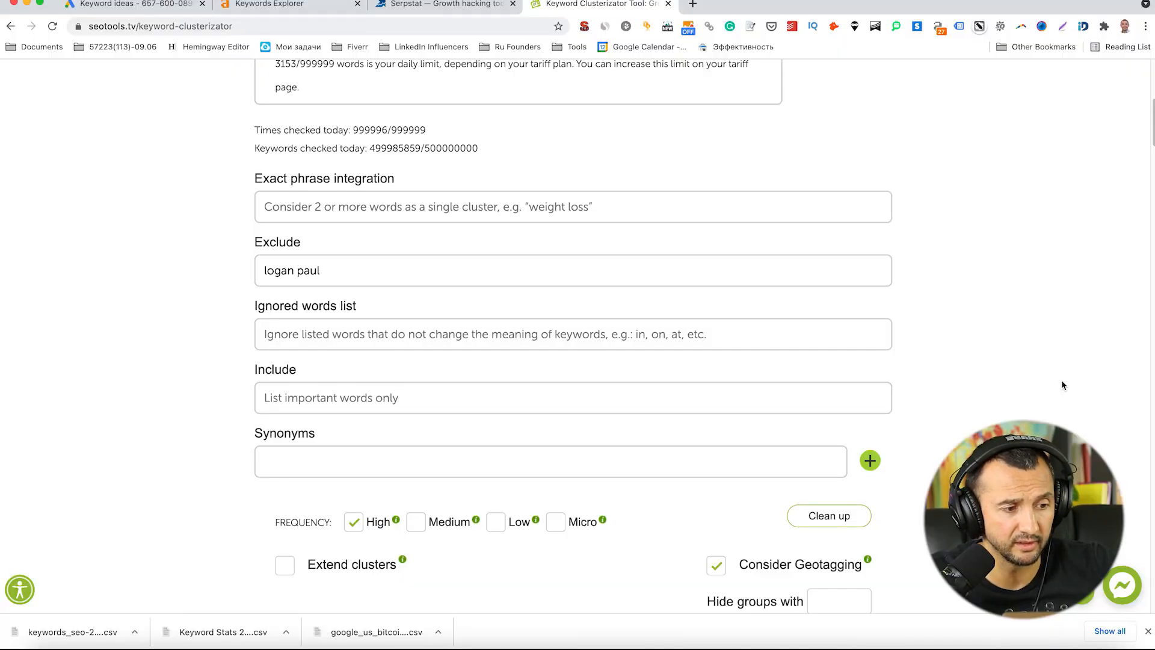
Rerun the search on the boxing keywords with "logan paul" excluded and check the resulting clusters
scroll(1063, 381, down, 5)
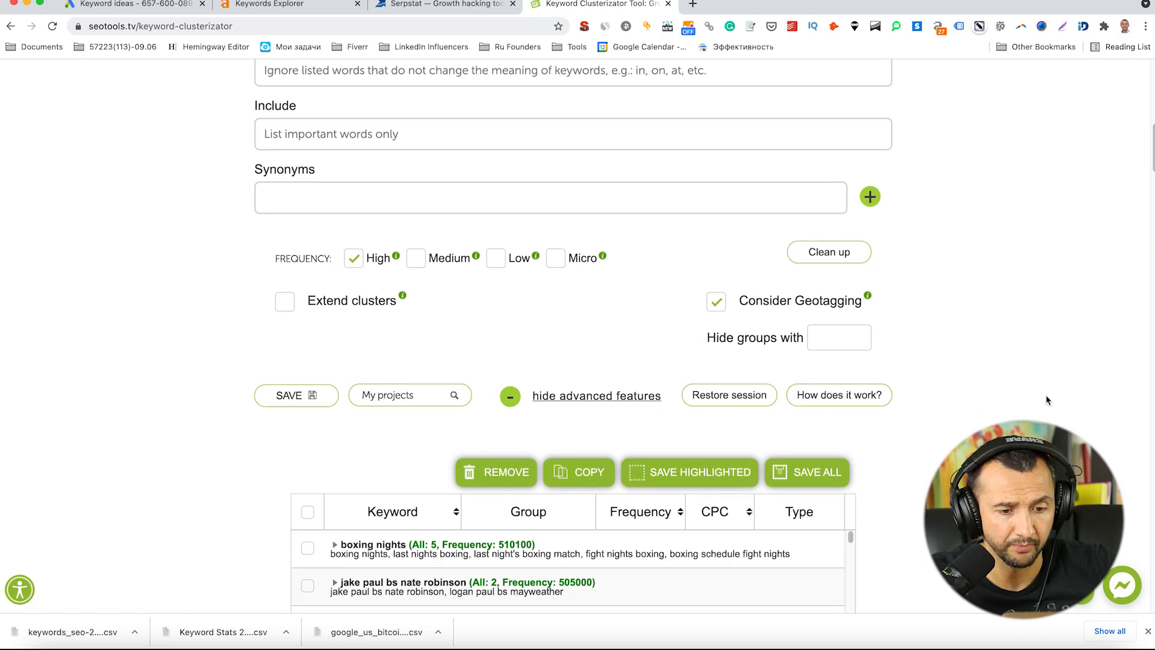
scroll(944, 340, up, 8)
scroll(867, 305, up, 3)
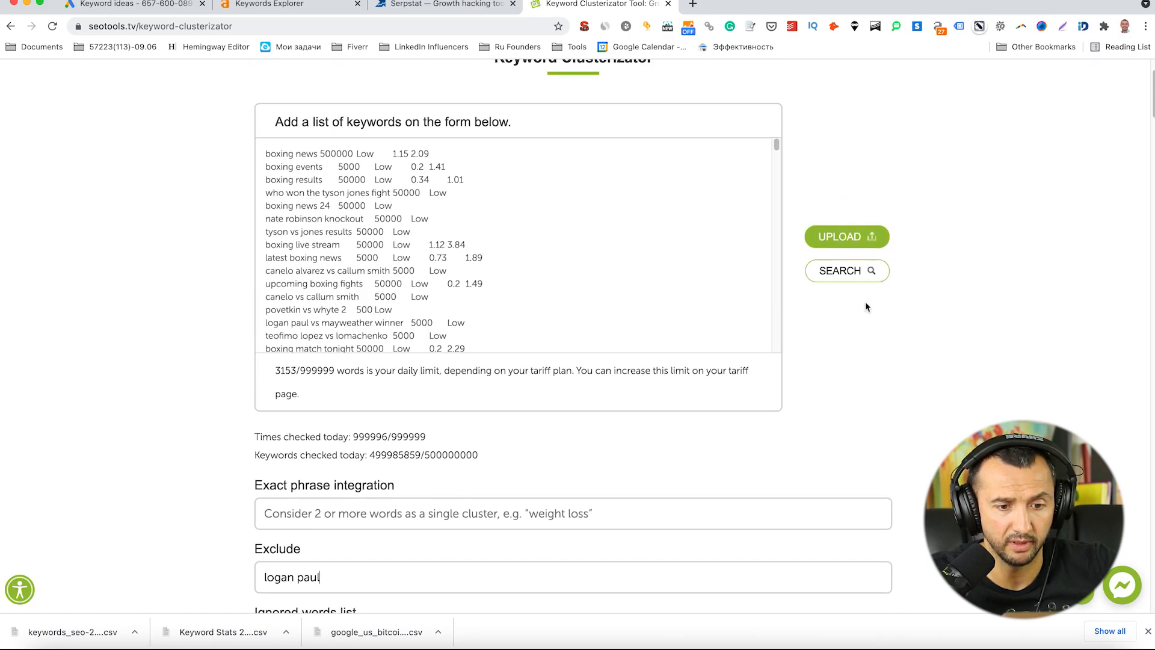
click(845, 270)
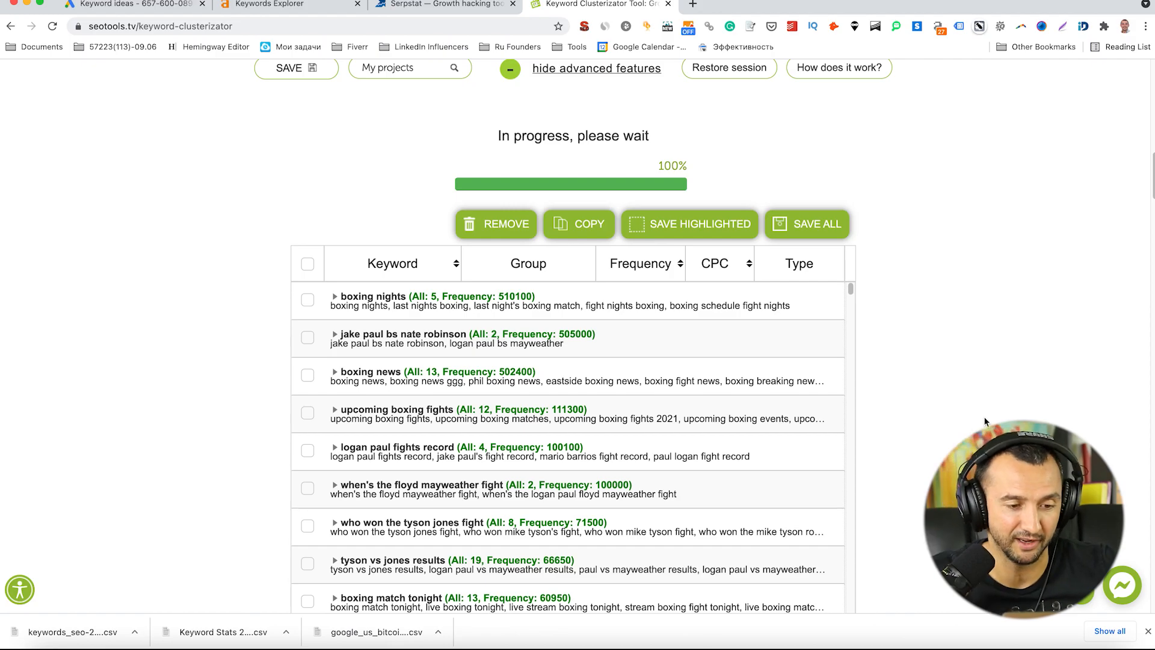
scroll(985, 421, down, 3)
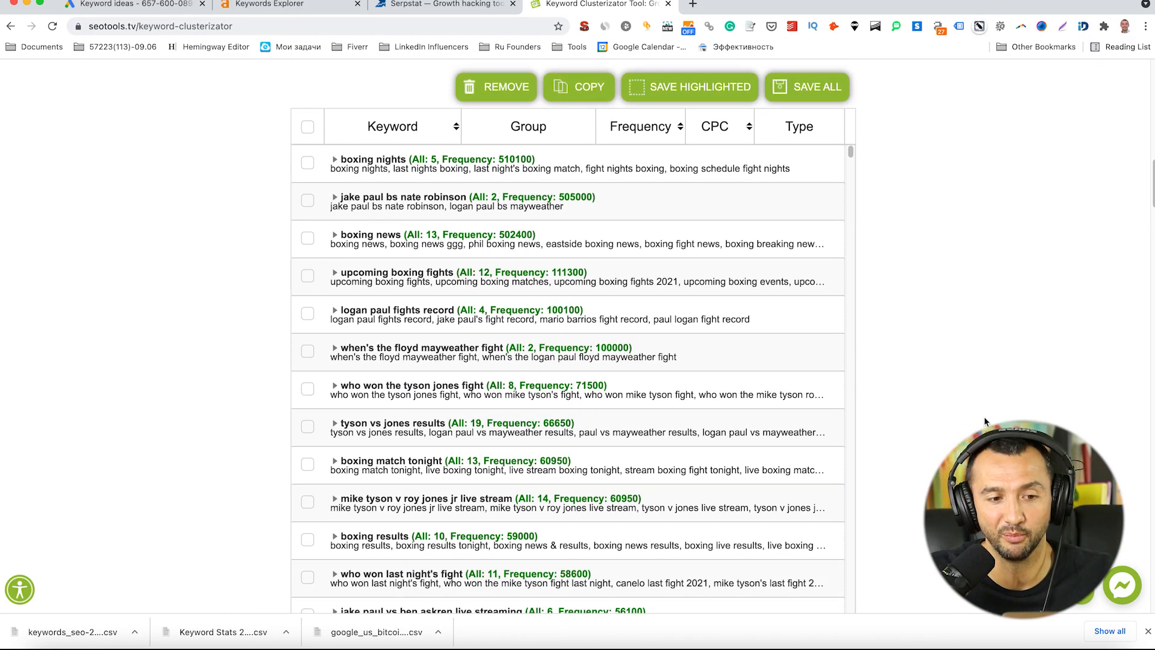
Clean up the form to clear the boxing keyword list and the excluded phrase
scroll(887, 380, up, 10)
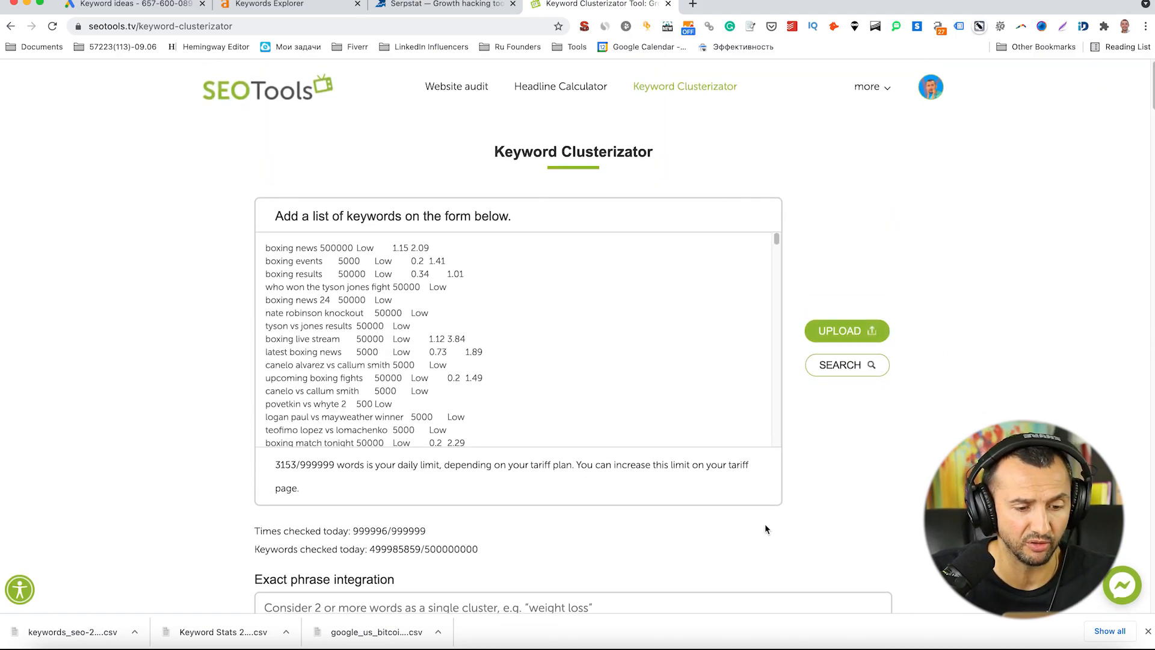
scroll(765, 528, down, 6)
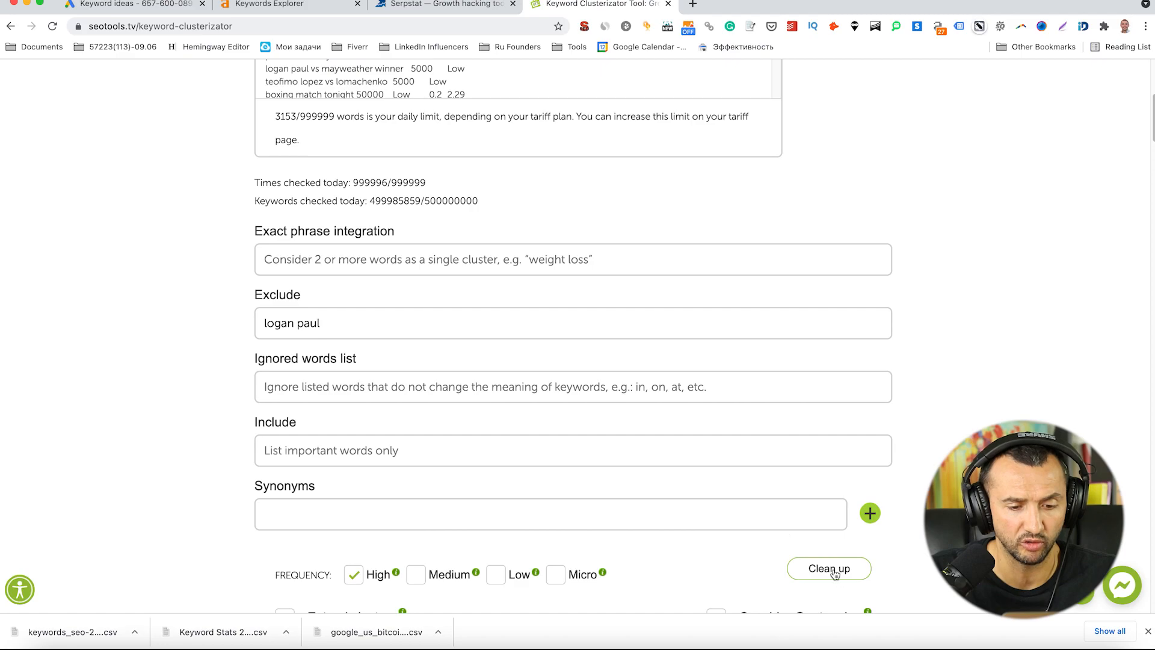
click(834, 572)
scroll(1001, 224, up, 6)
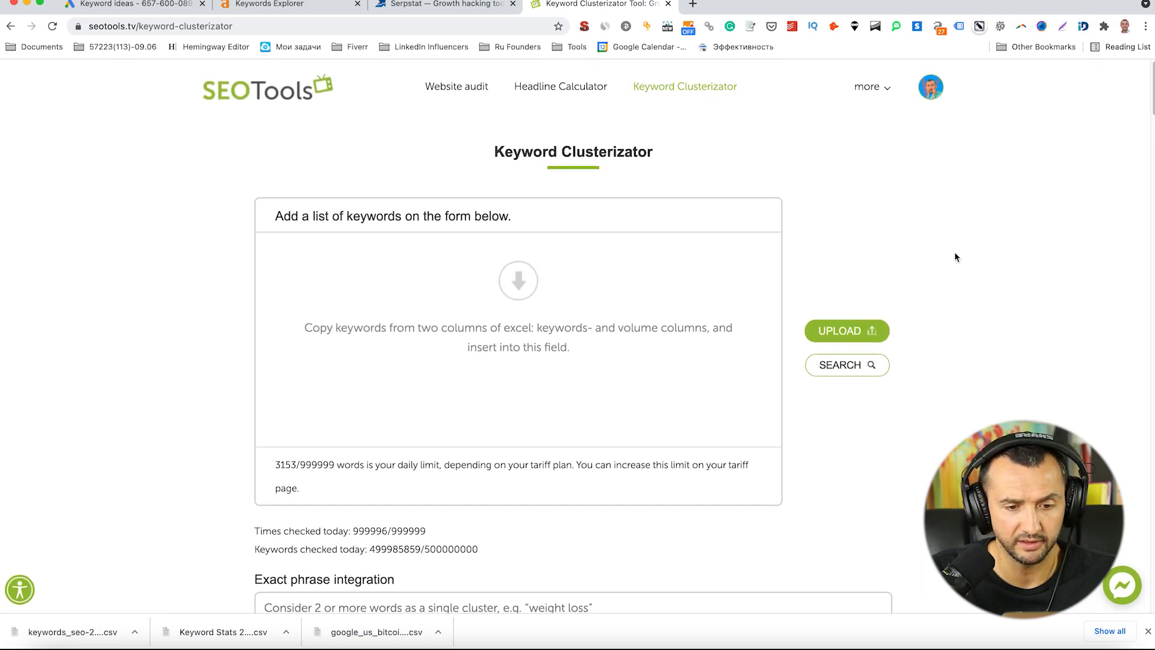
Upload the keywords_seo CSV file from Downloads and close the notice about deleted rows
click(844, 337)
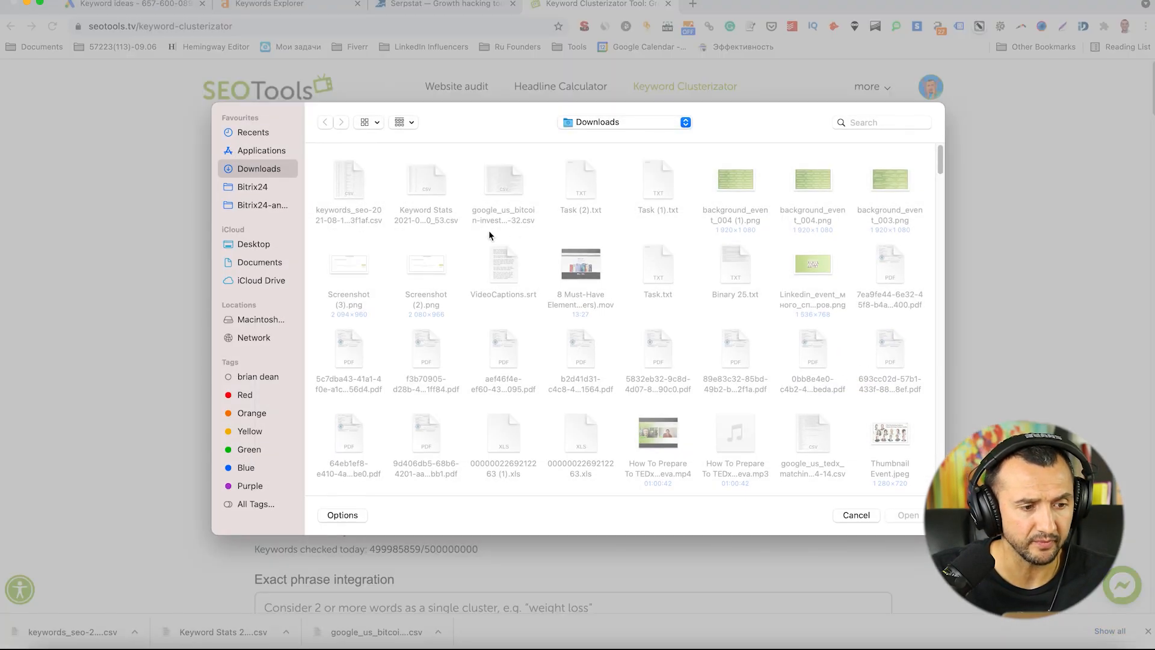
click(352, 187)
double_click(353, 189)
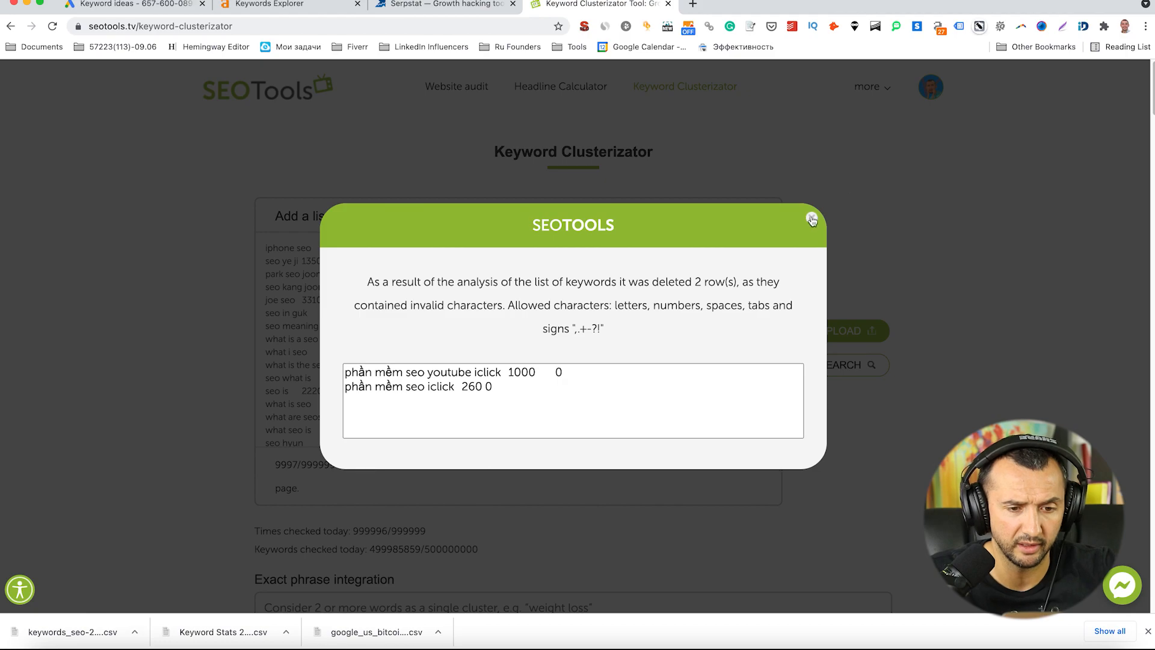
click(811, 220)
Run the search to group the uploaded SEO keywords and look over the resulting clusters
scroll(879, 259, down, 3)
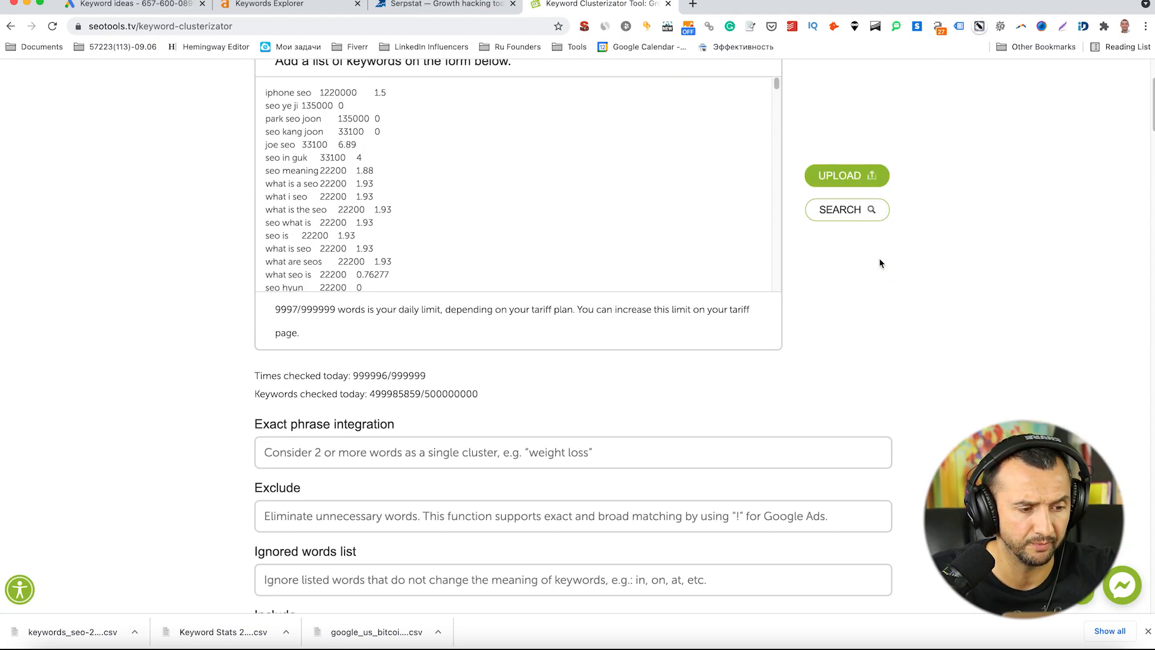
click(832, 201)
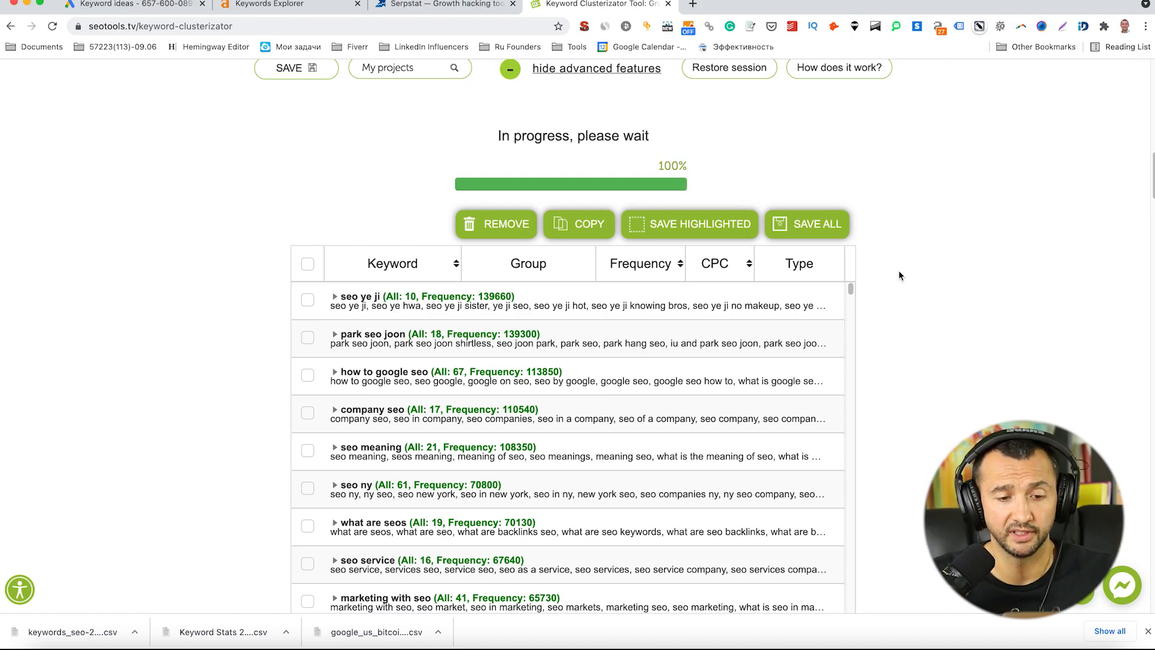
scroll(900, 276, down, 5)
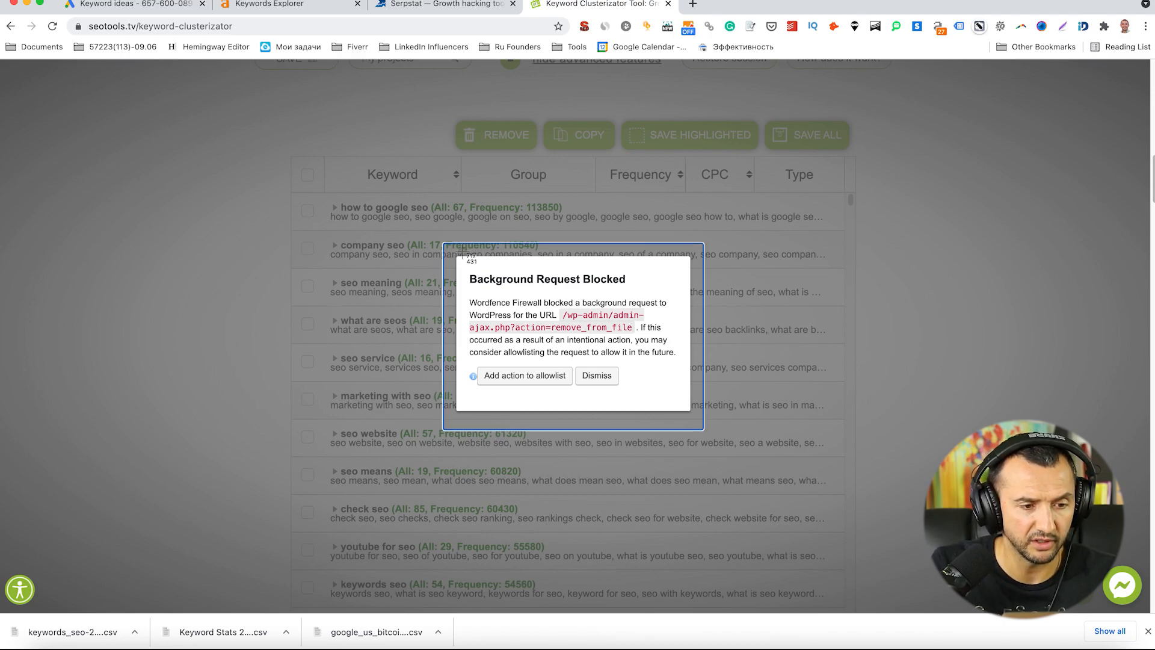
Capture a screenshot of the Background Request Blocked notice and dismiss it
drag(443, 239, 743, 463)
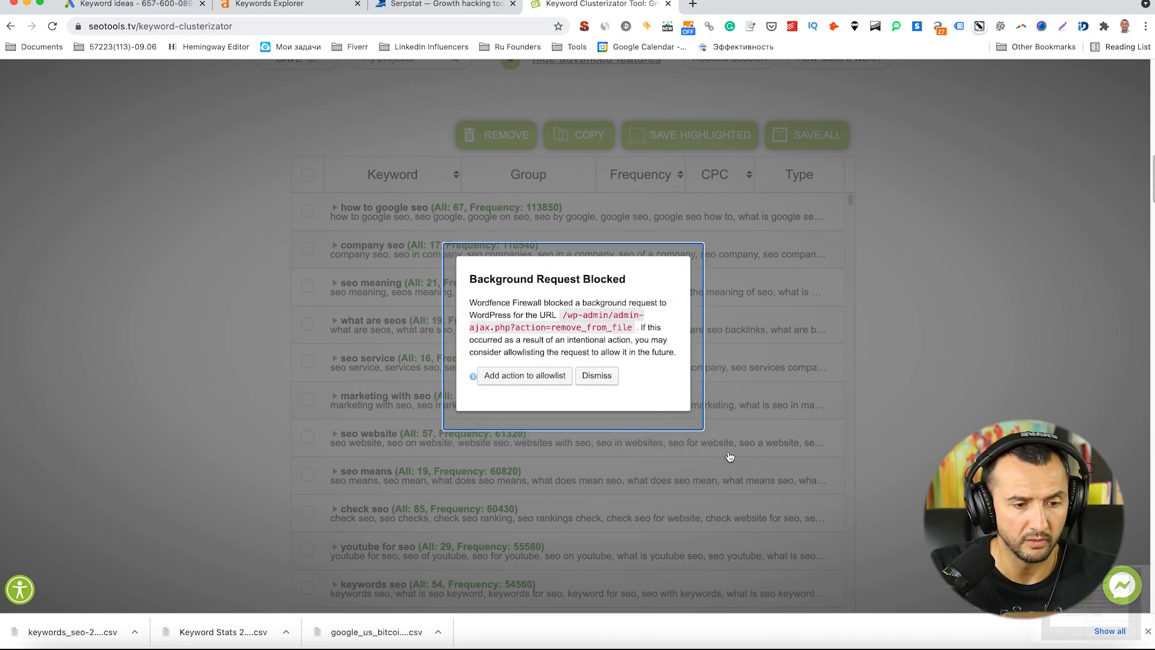
click(596, 375)
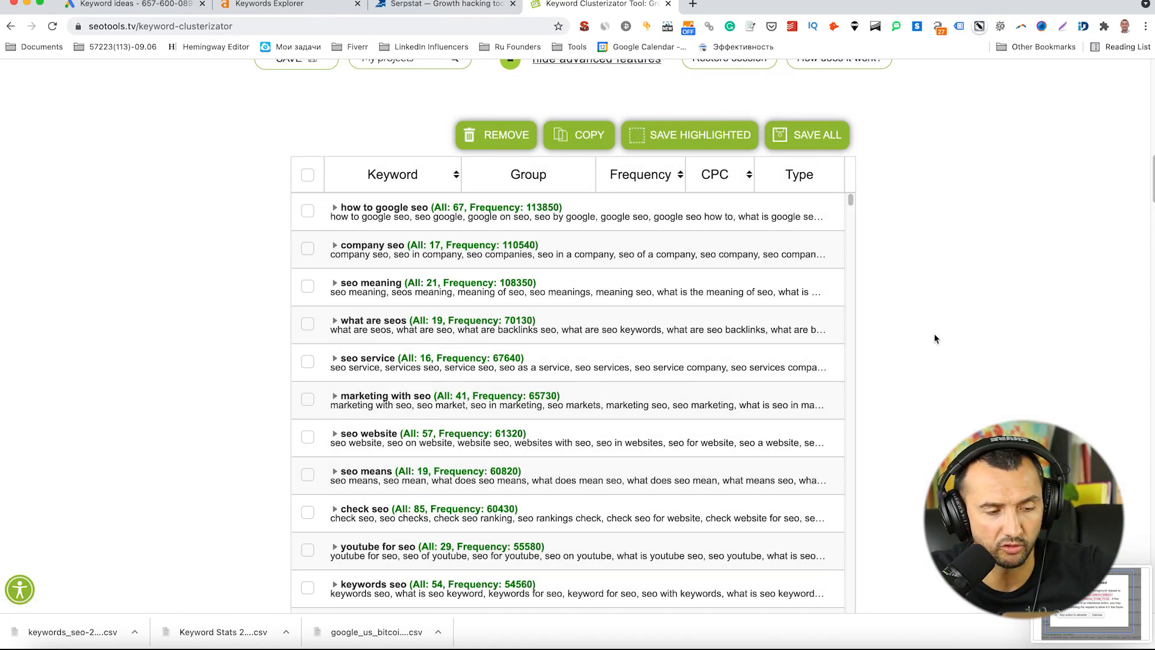
Look over the remaining SEO clusters and save all of them to a spreadsheet file
scroll(936, 338, up, 2)
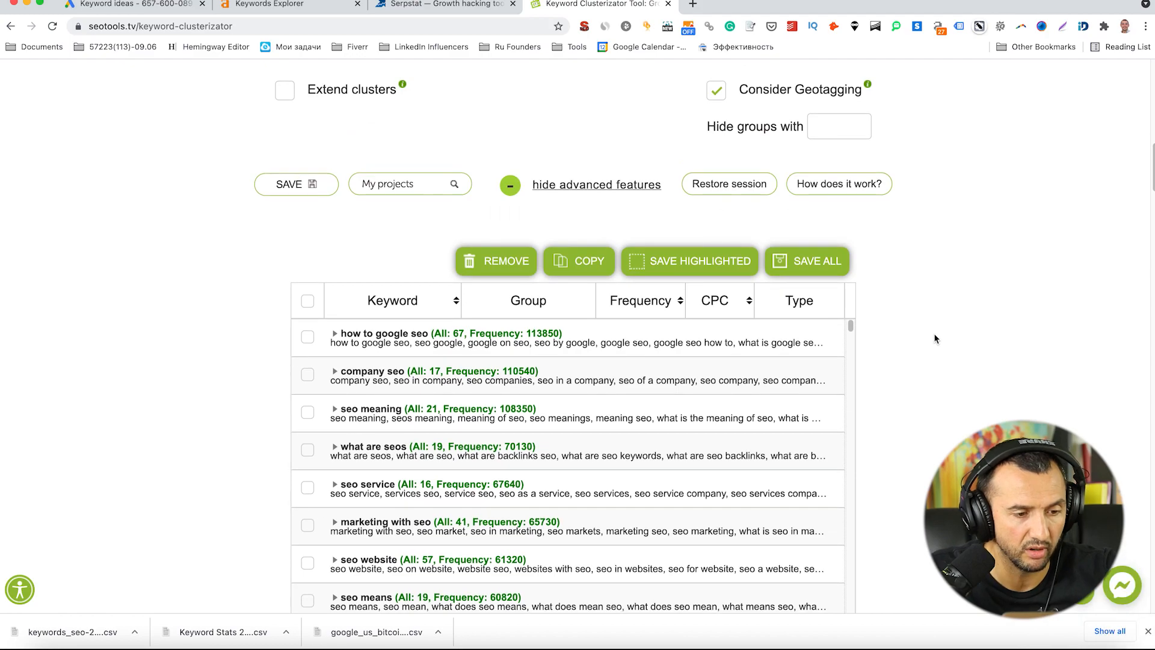
scroll(936, 338, down, 2)
scroll(936, 338, up, 6)
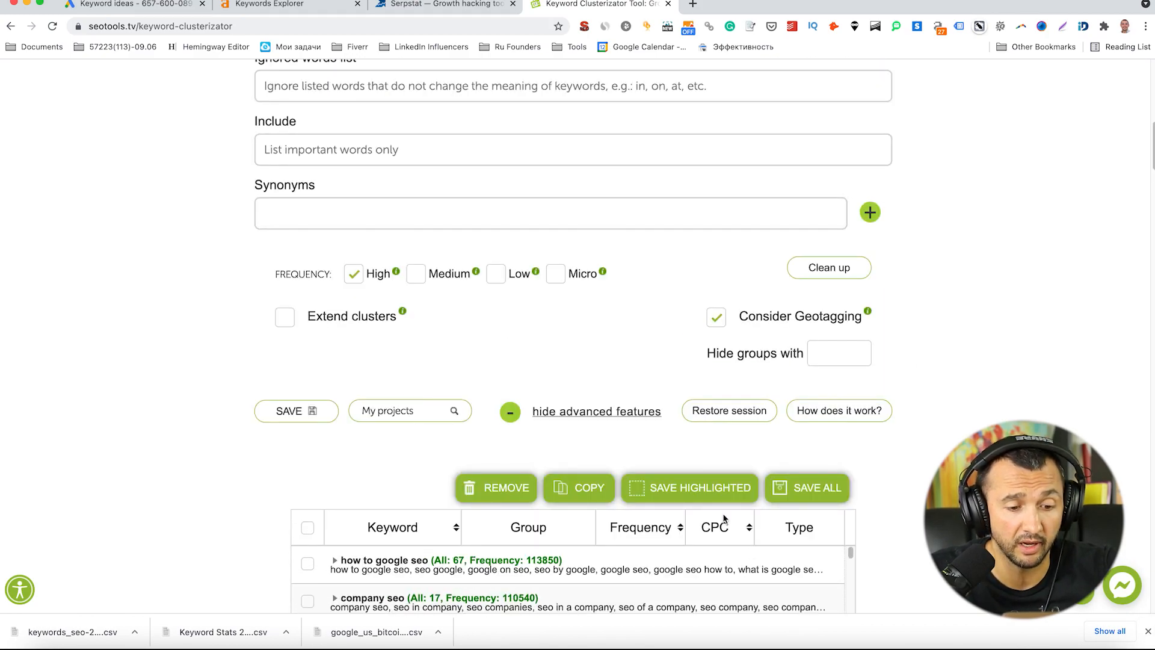
click(813, 493)
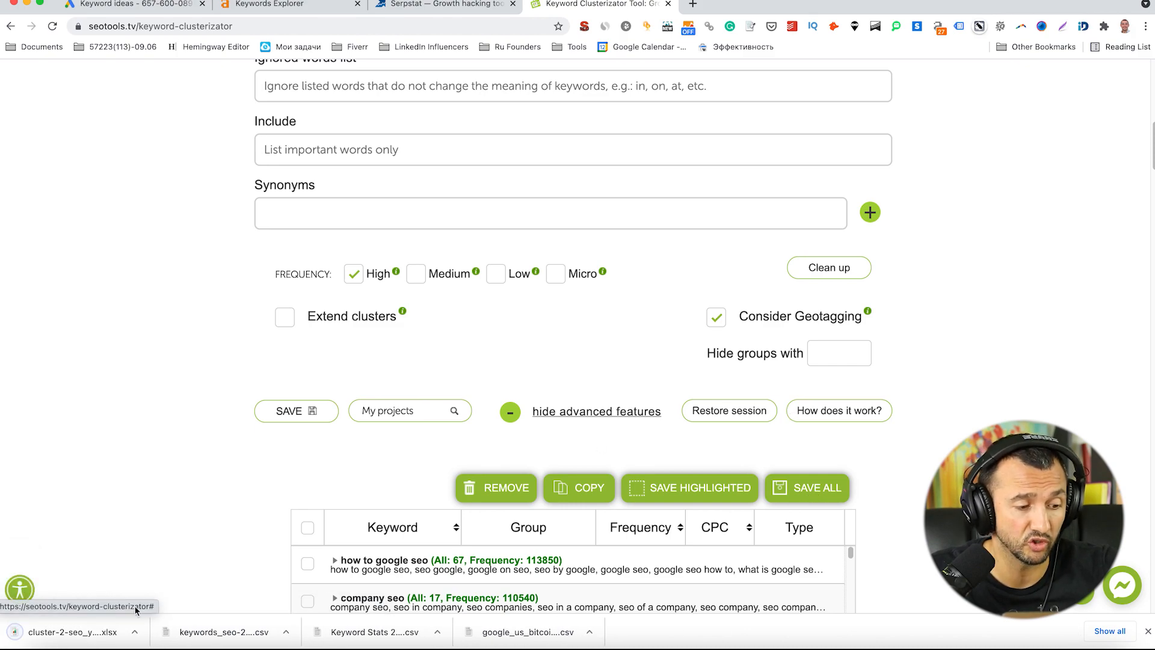